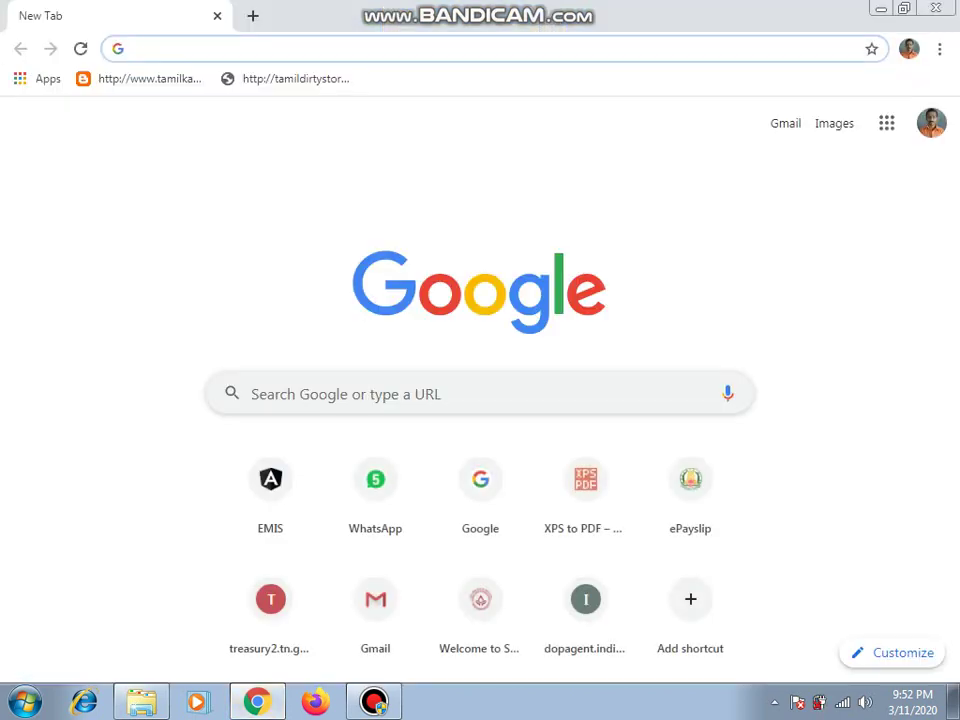
Step: Go to Google and search for 'cps account slip'
text(goo)
key(Return)
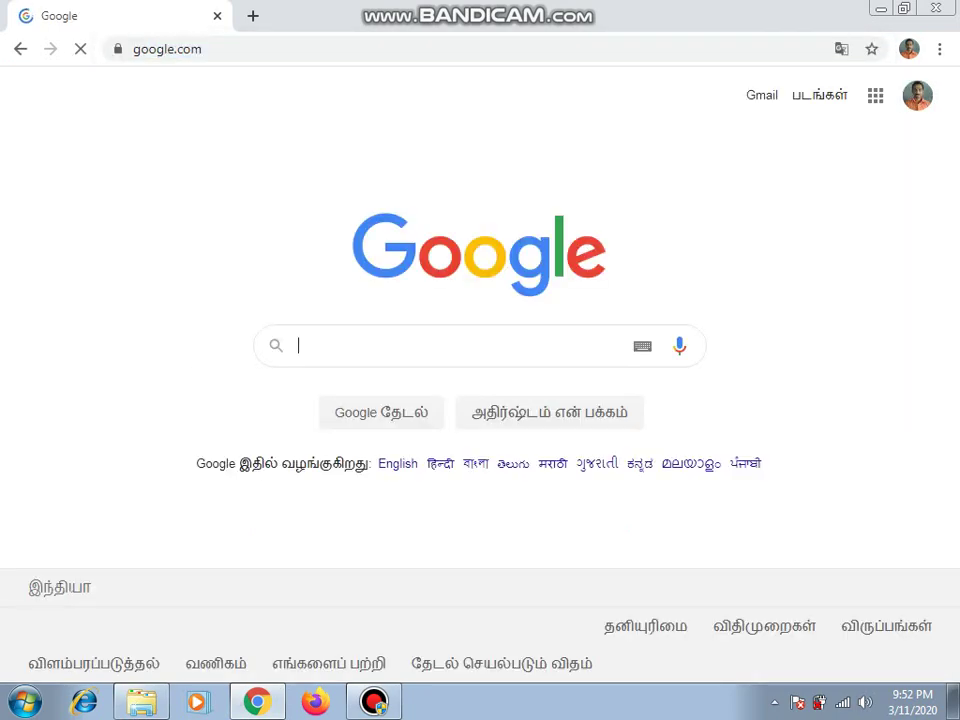
text(cps)
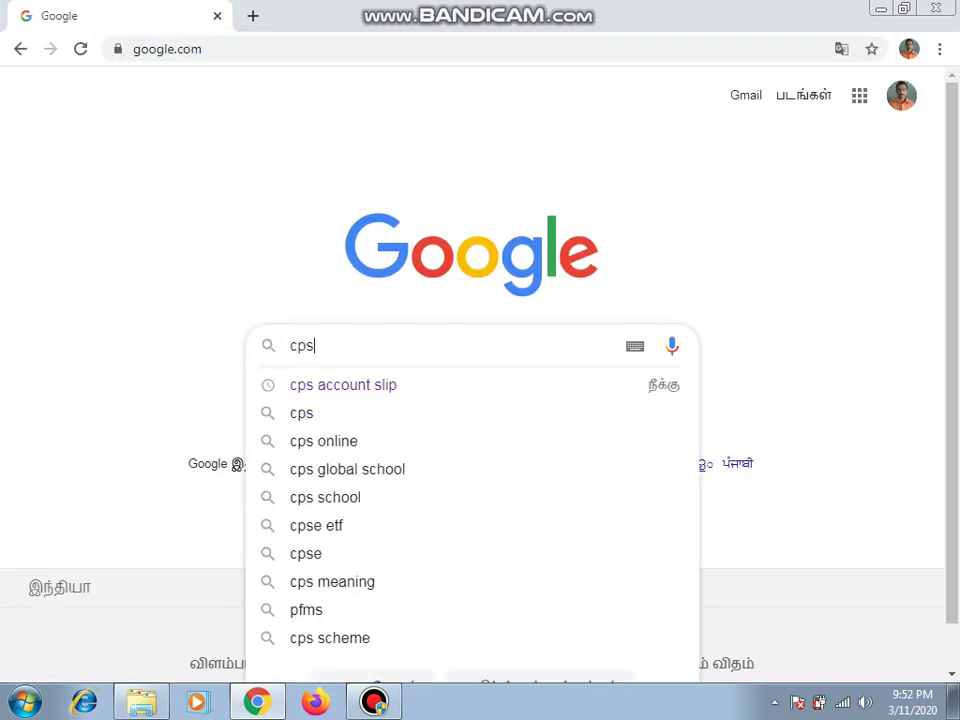
click(343, 385)
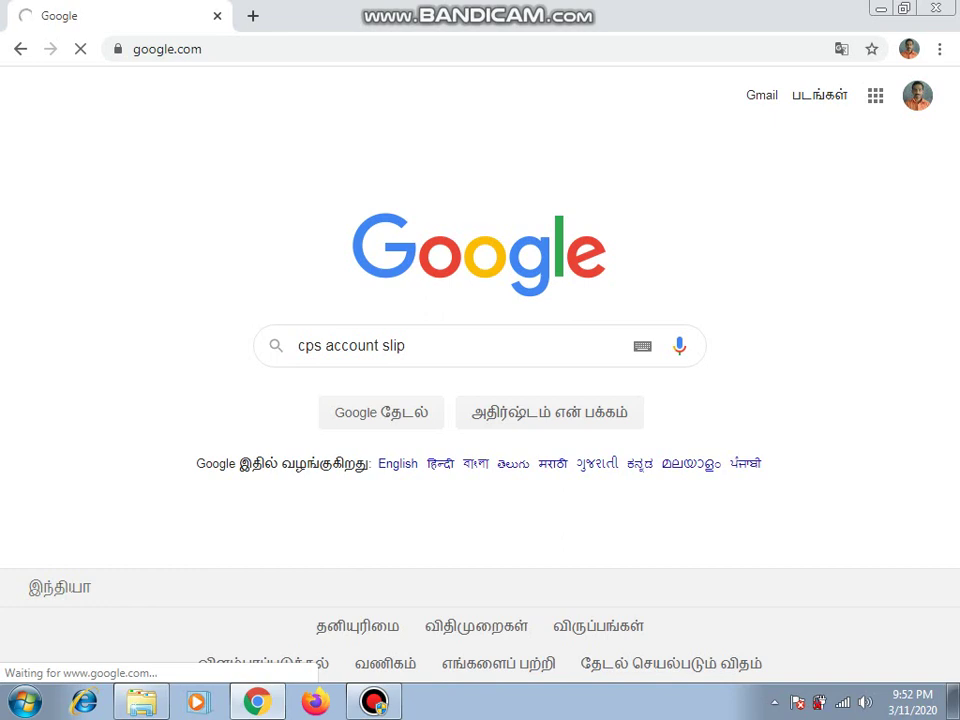
click(406, 345)
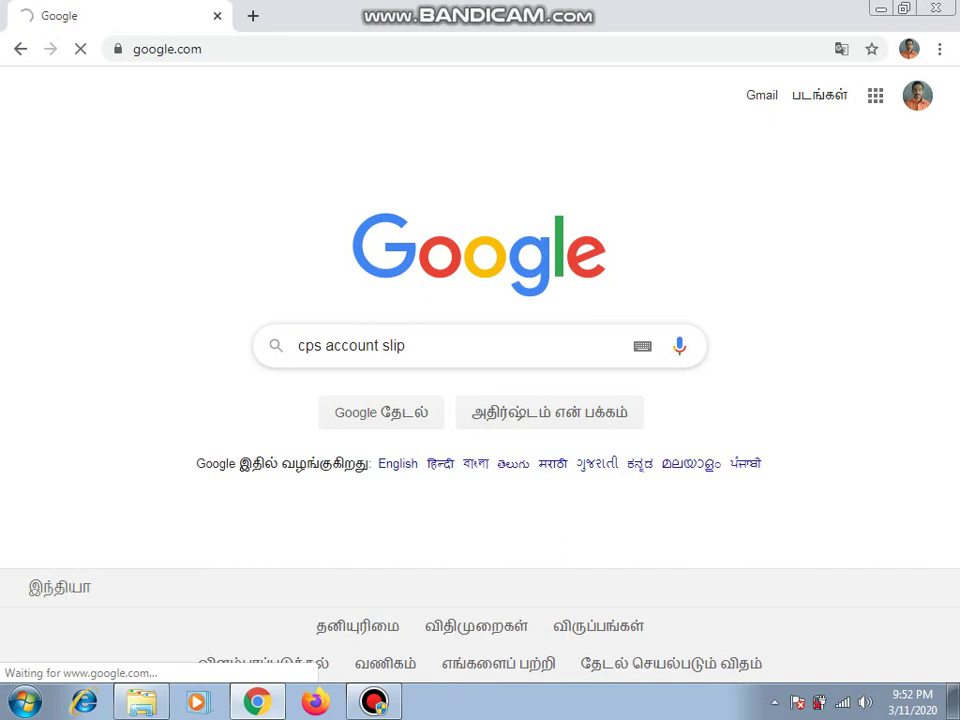
key(Return)
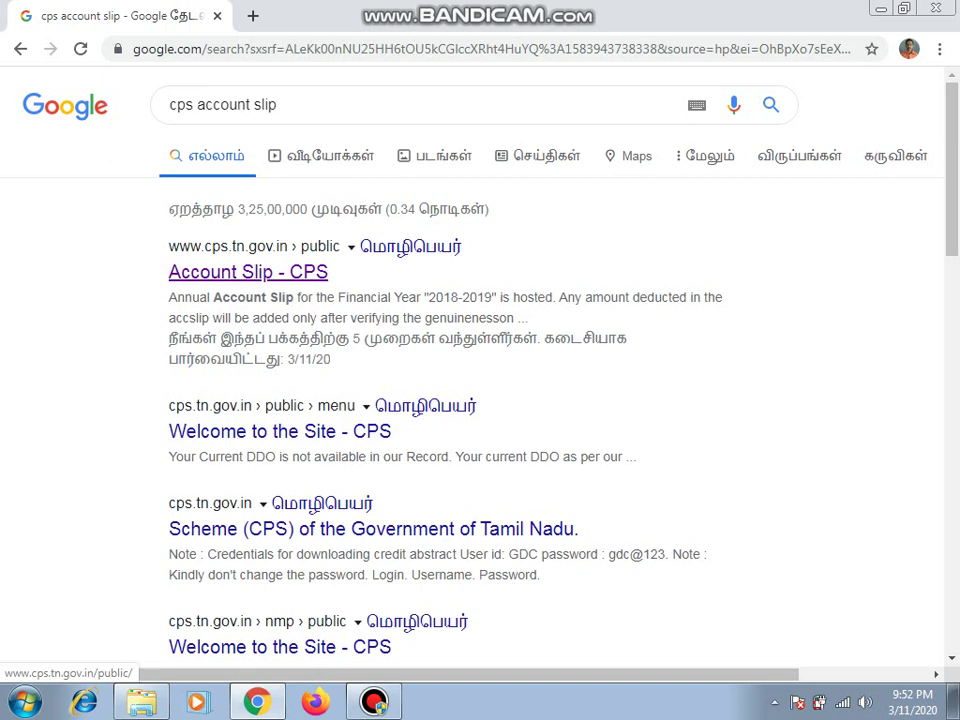
Step: Open the Account Slip - CPS site and log in with the saved CPS number and date of birth
click(248, 272)
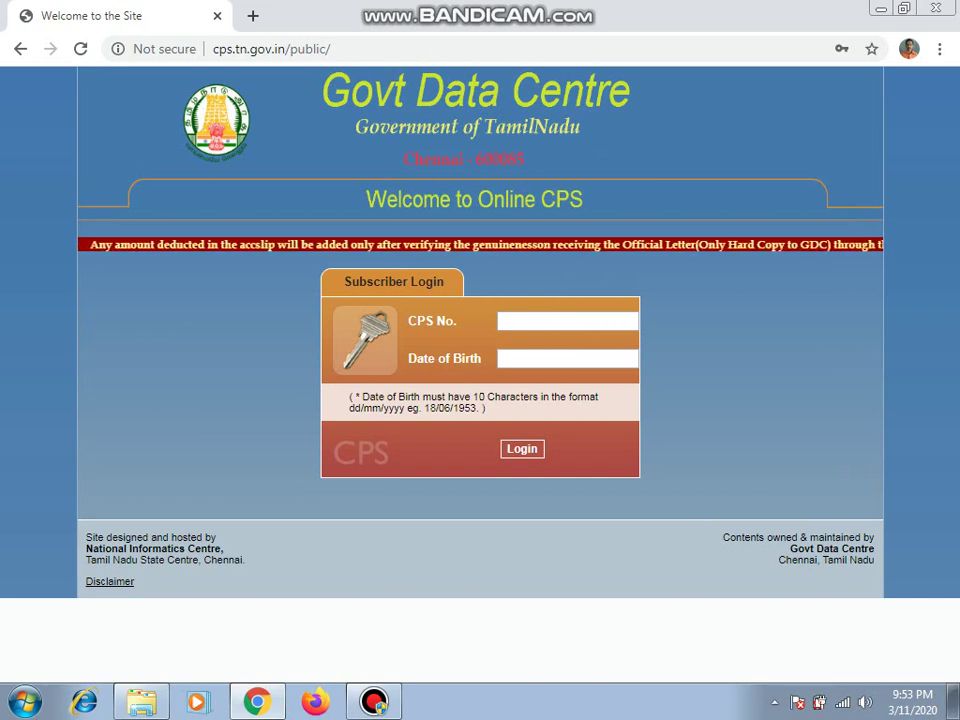
click(567, 320)
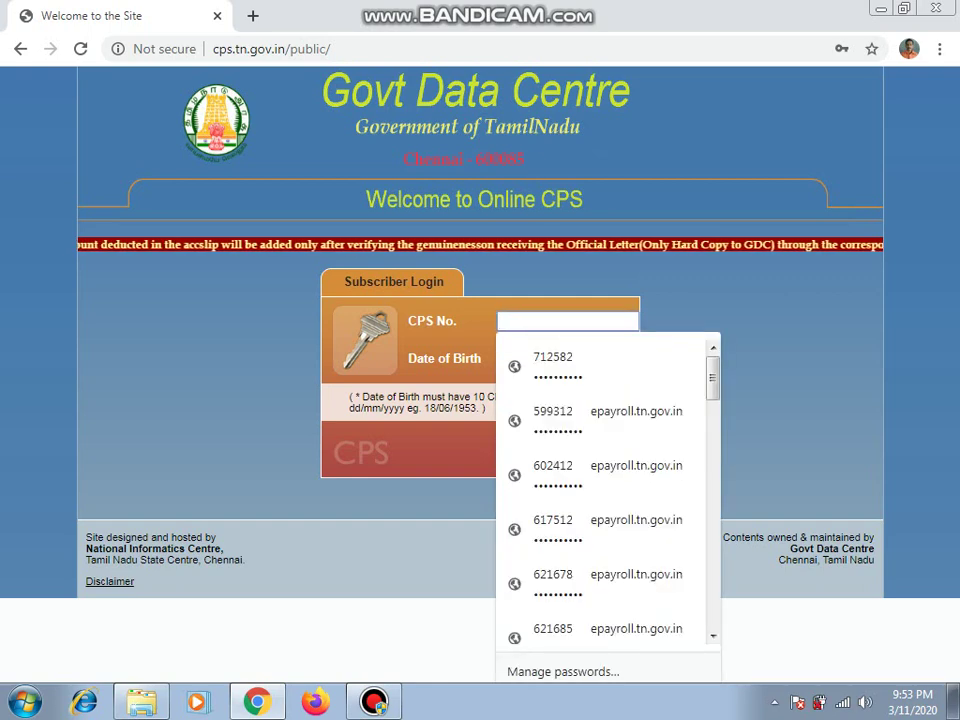
key(Down)
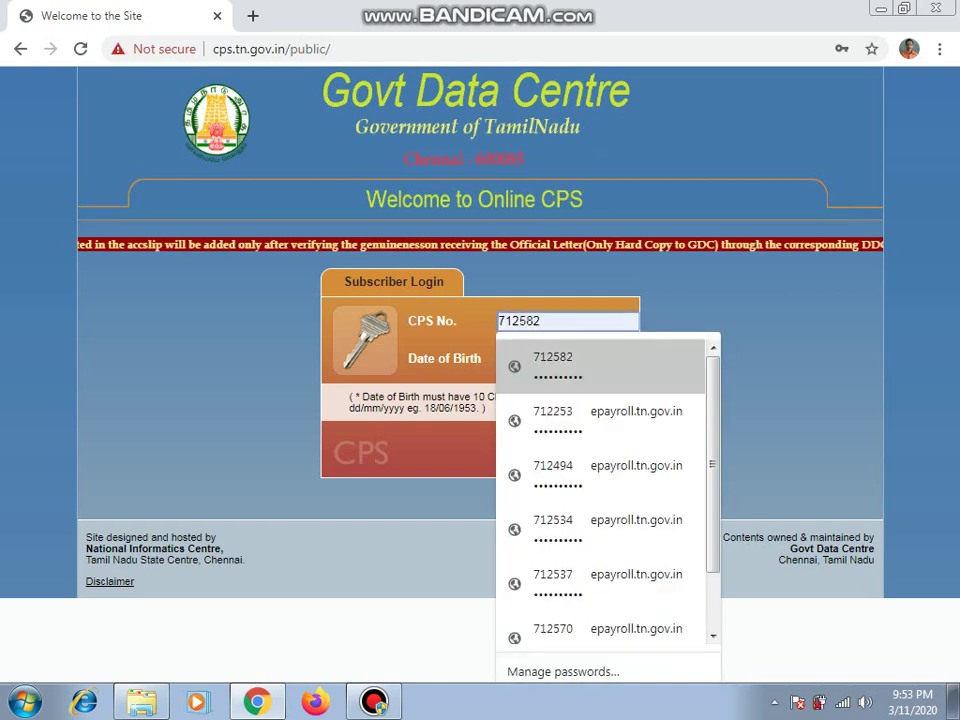
key(Return)
key(Tab)
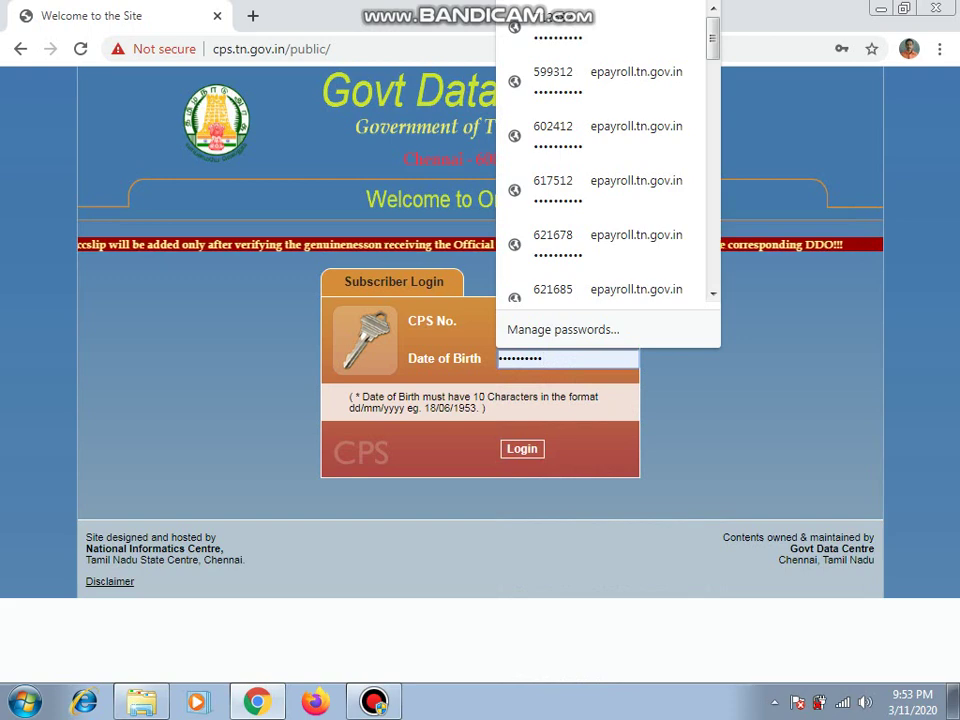
key(Escape)
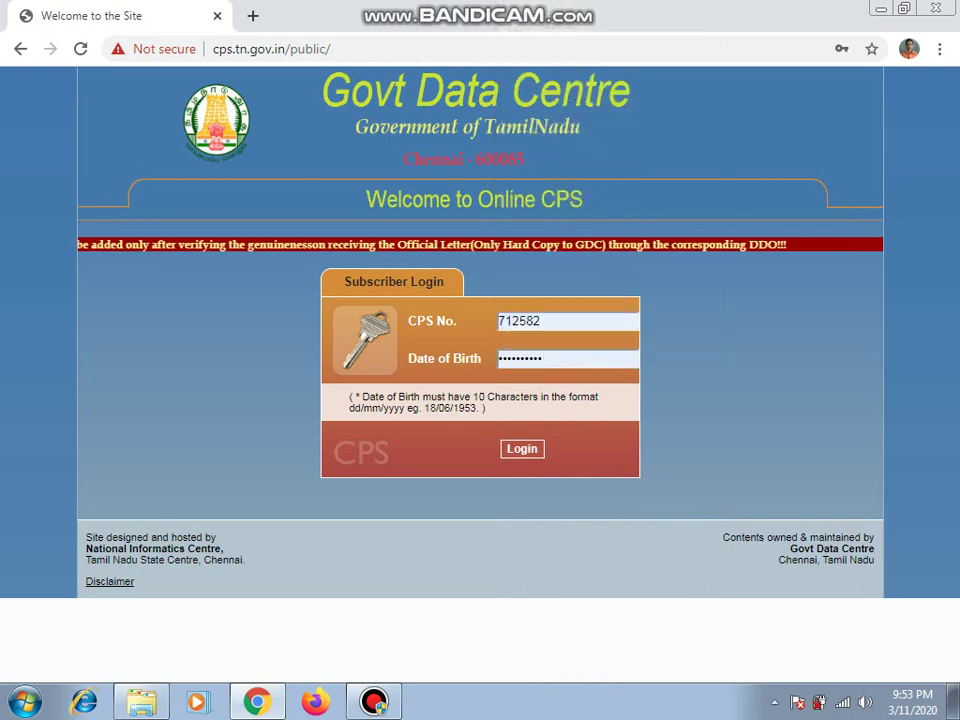
key(Return)
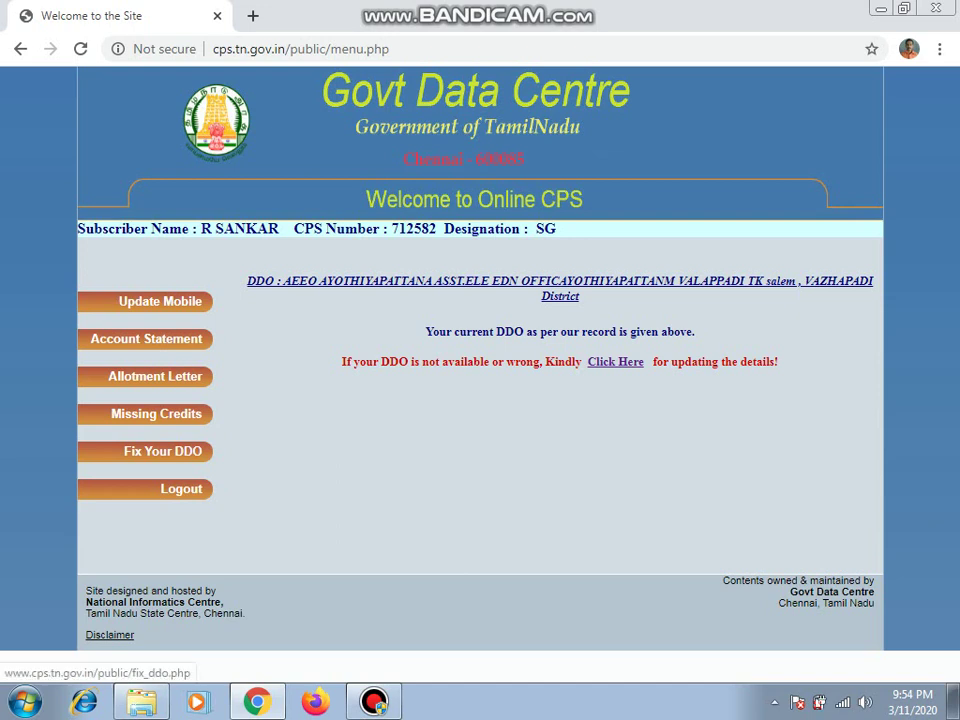
Step: Open the Fix DDO page from the home page's 'Click Here' link
click(615, 362)
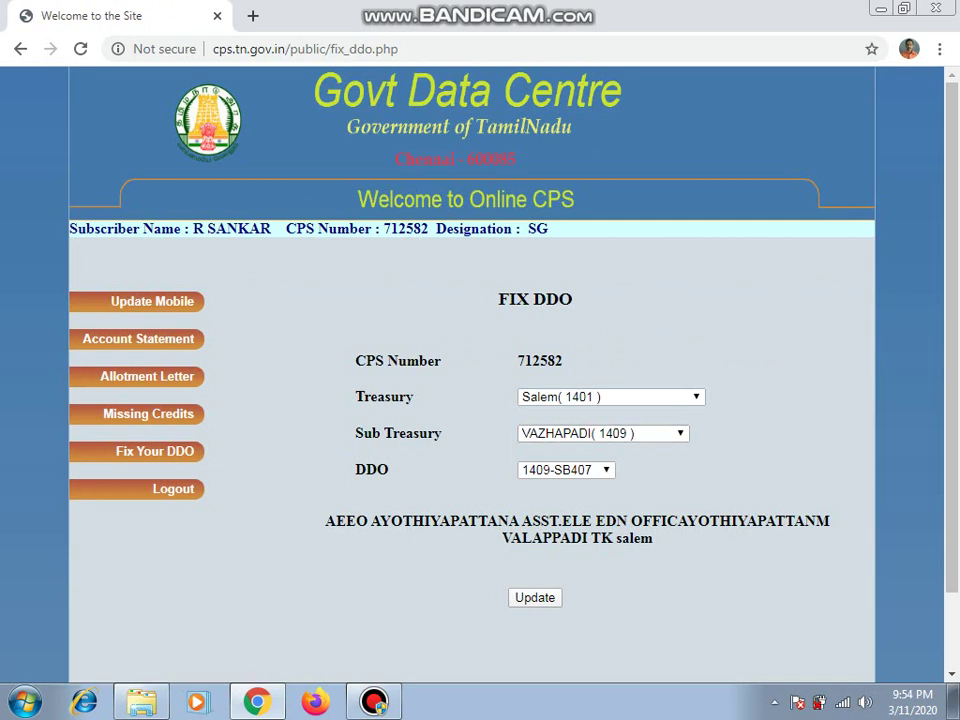
Step: Keep treasury Salem (1401), sub treasury VAZHAPADI (1409) and DDO 1409-SB407, then go to Update Mobile
click(610, 397)
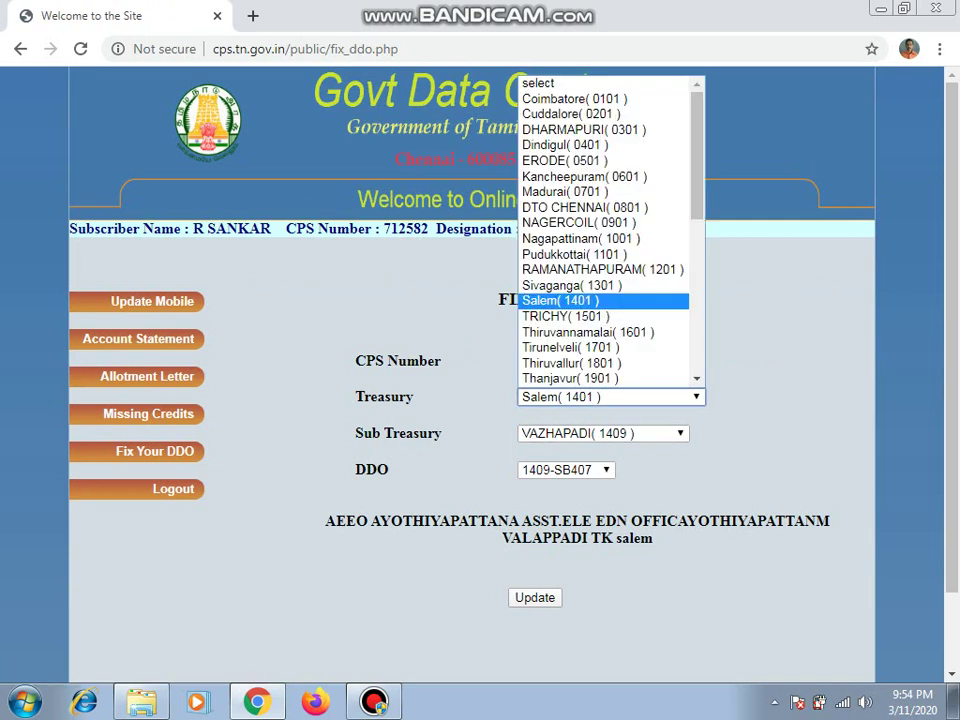
key(Return)
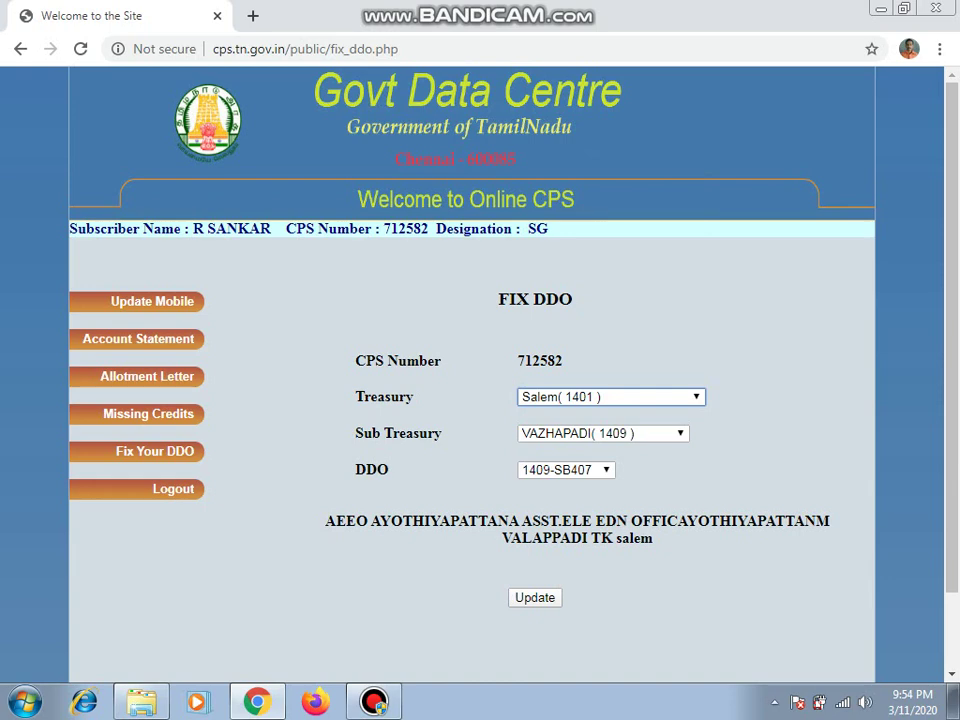
key(alt+Down)
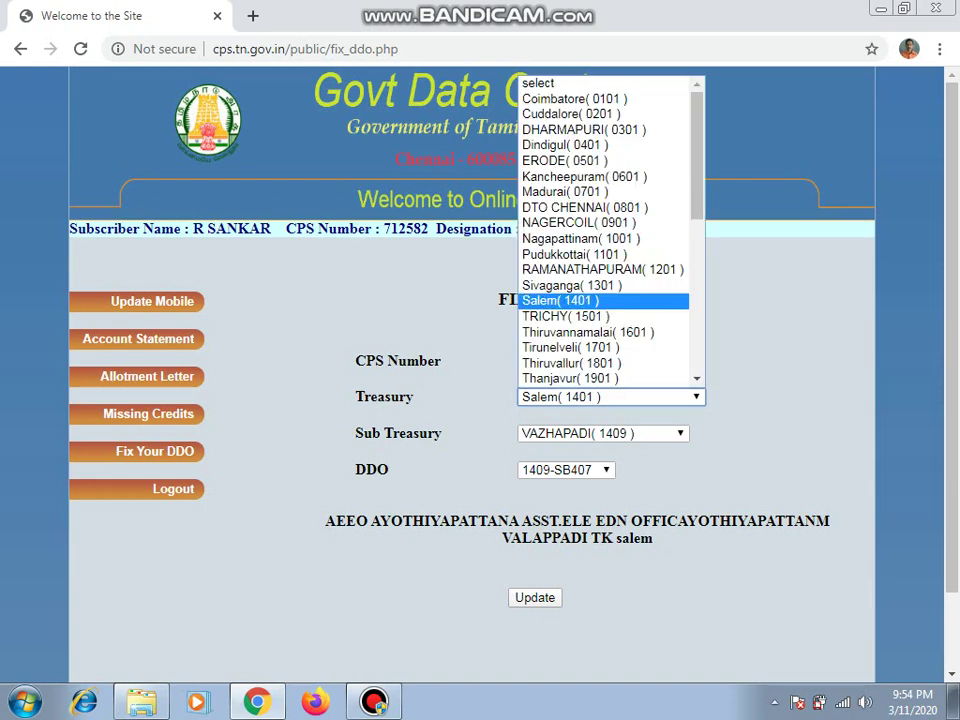
key(Return)
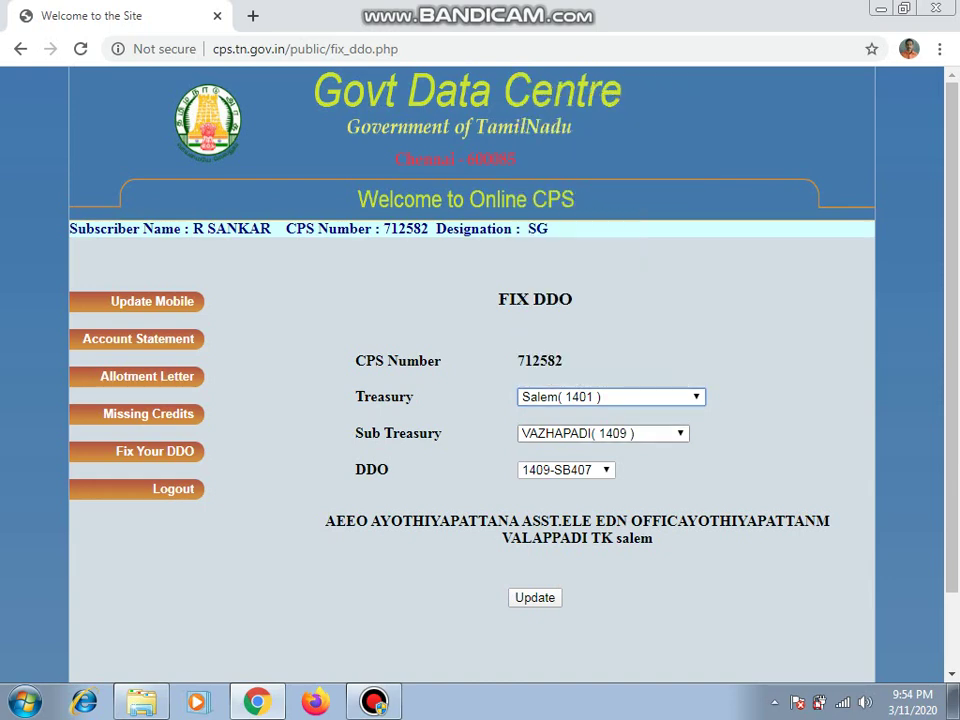
key(Tab)
key(alt+Down)
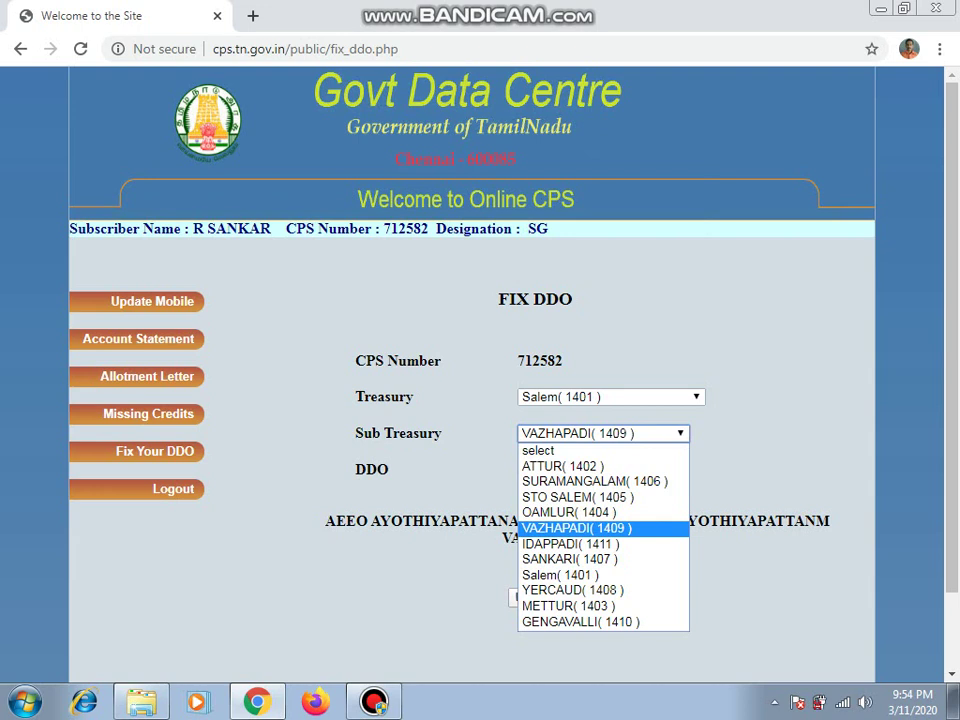
key(Return)
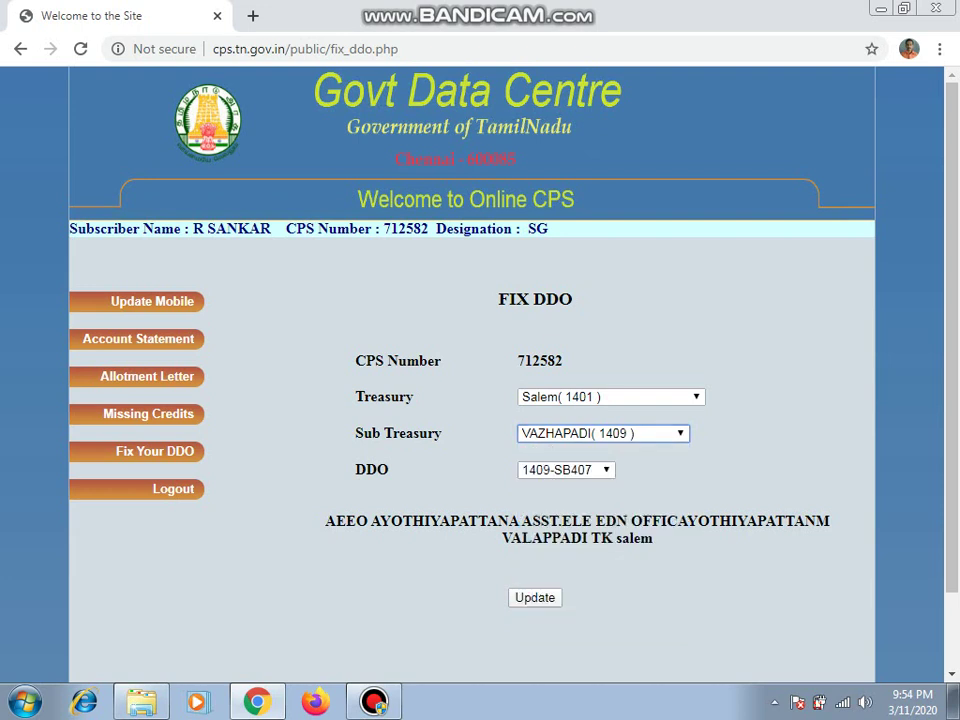
key(Tab)
key(alt+Down)
key(Return)
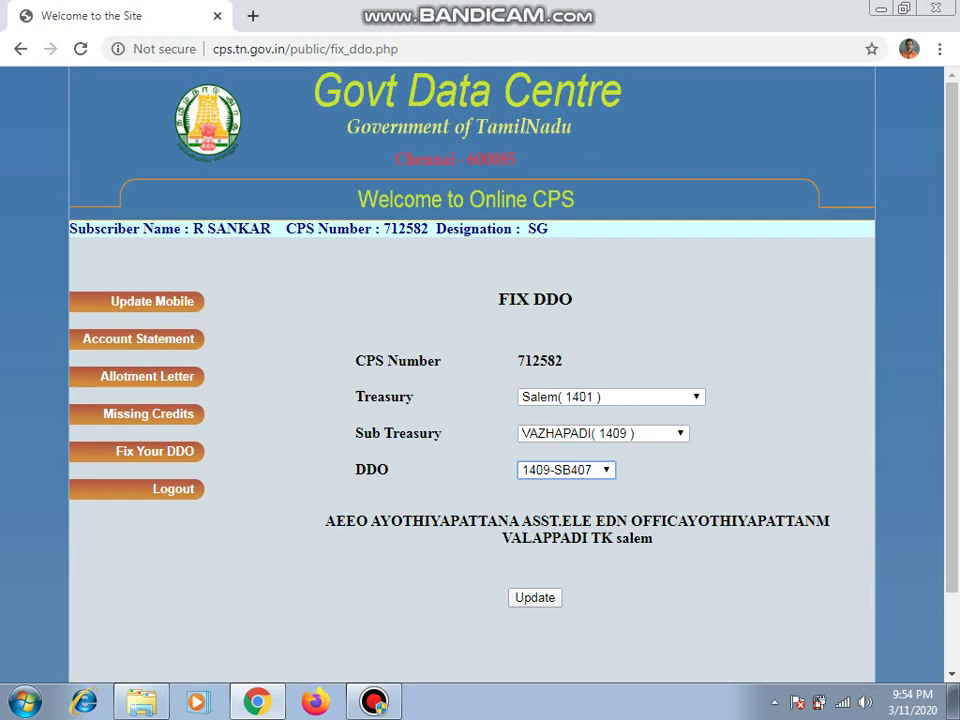
click(152, 301)
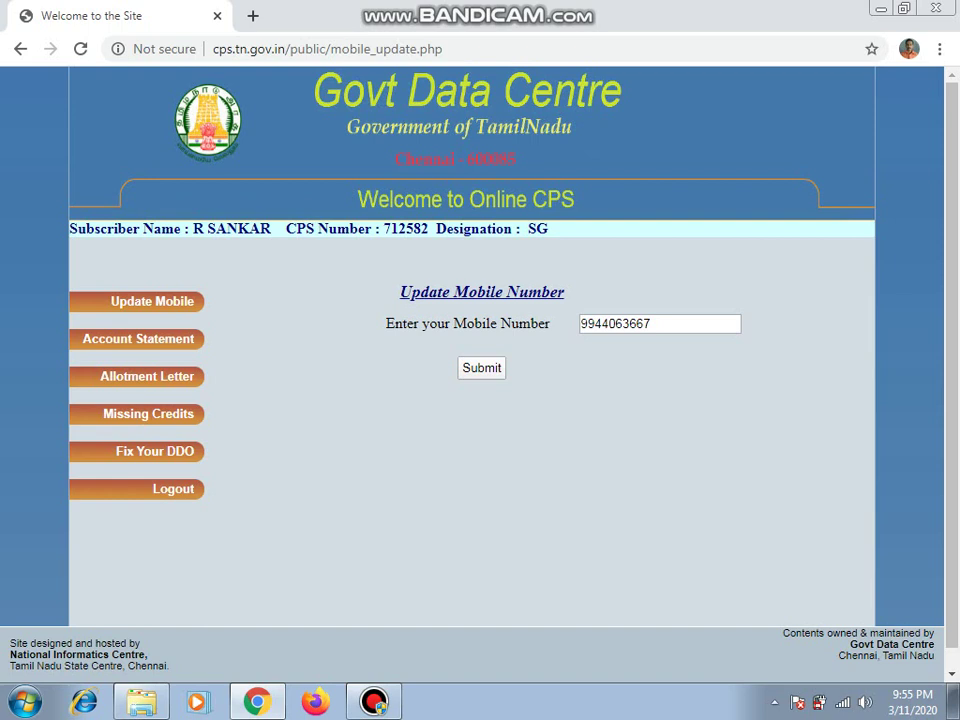
Step: Clear the mobile number field, then switch to the Account Statement page
click(652, 323)
key(BackSpace)
key(BackSpace)
key(BackSpace)
key(BackSpace)
key(BackSpace)
key(BackSpace)
key(BackSpace)
key(BackSpace)
key(BackSpace)
key(BackSpace)
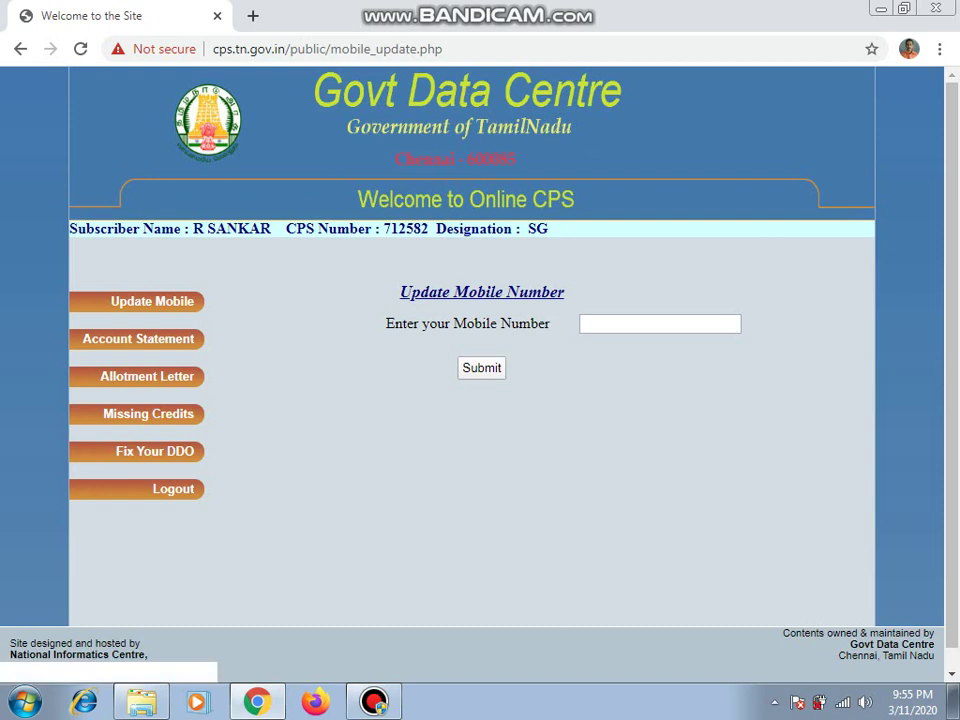
click(138, 339)
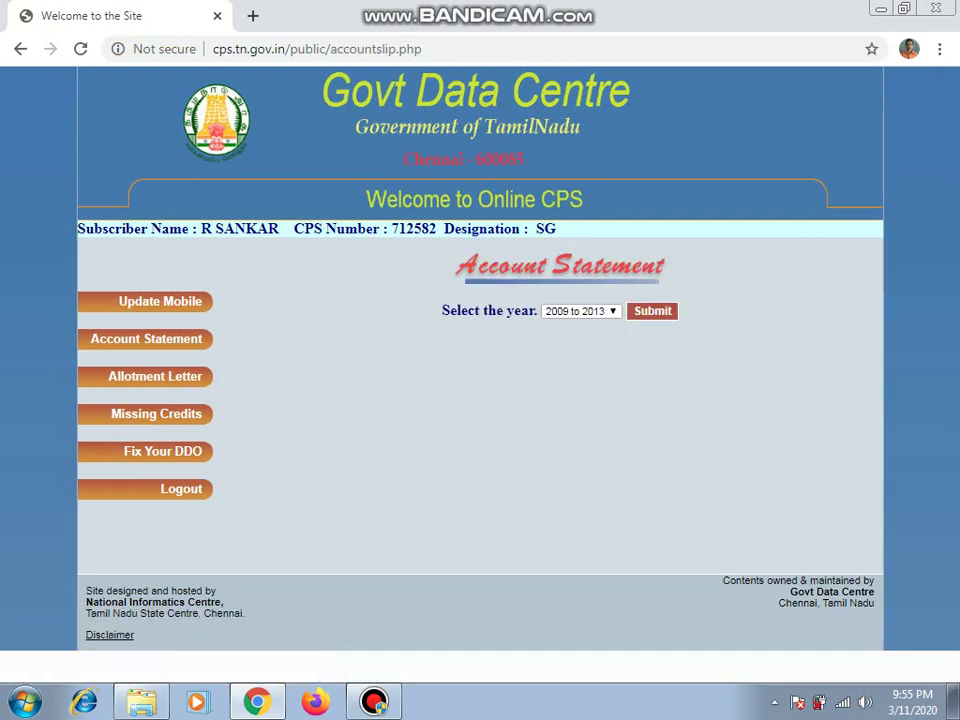
Step: Request the account statement PDF for the 2009 to 2013 year range
click(580, 311)
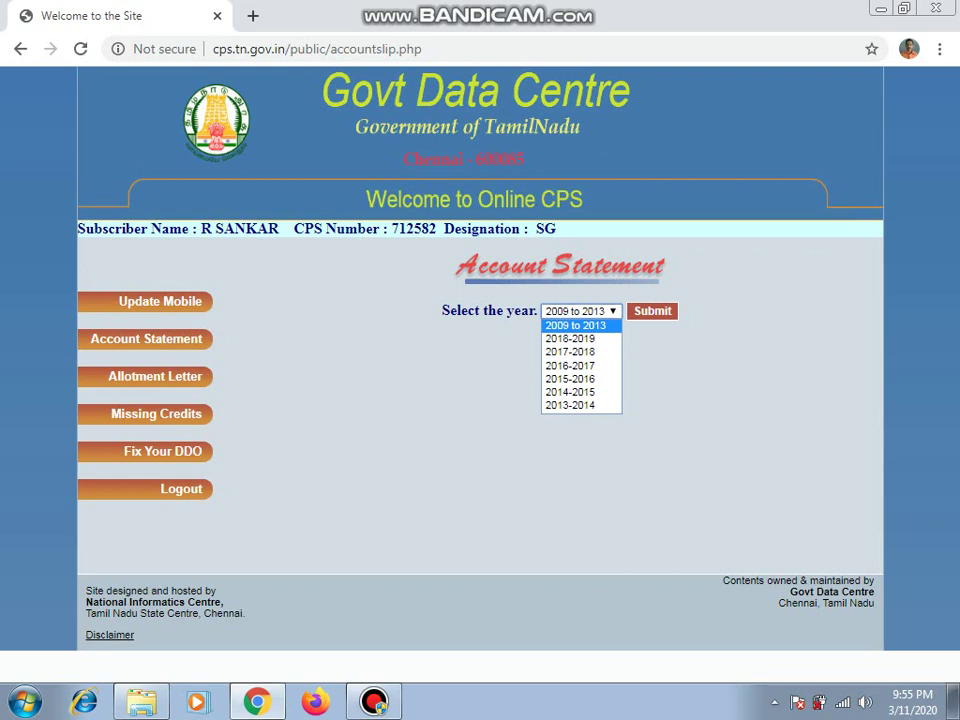
key(Return)
key(Tab)
key(Return)
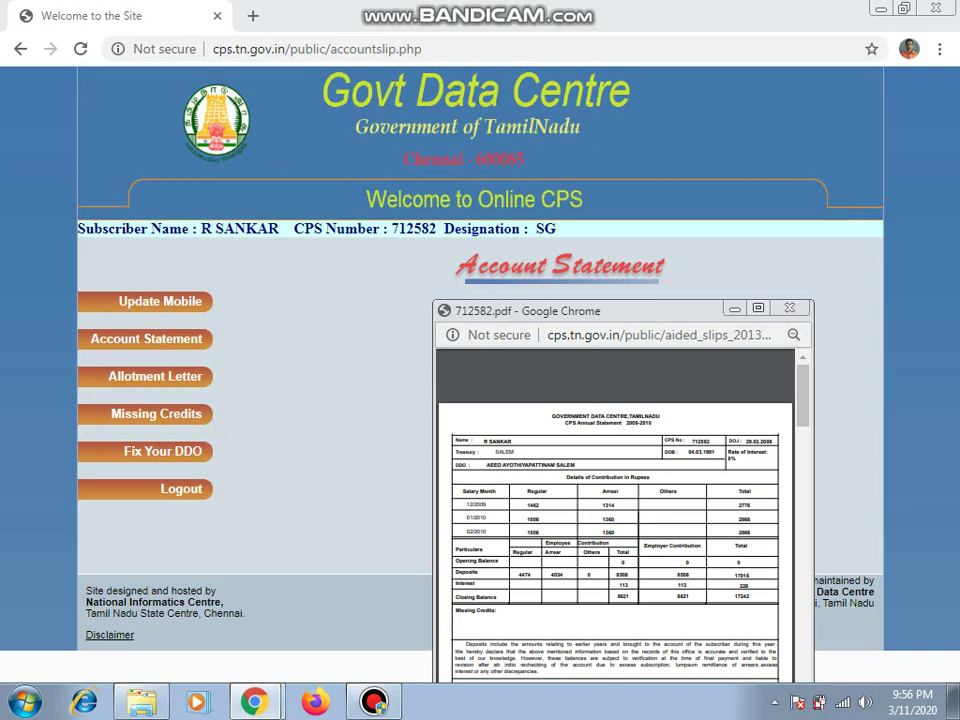
Step: Maximize the 2009-2010 statement PDF window, adjust its zoom, and start saving a copy
key(super+Up)
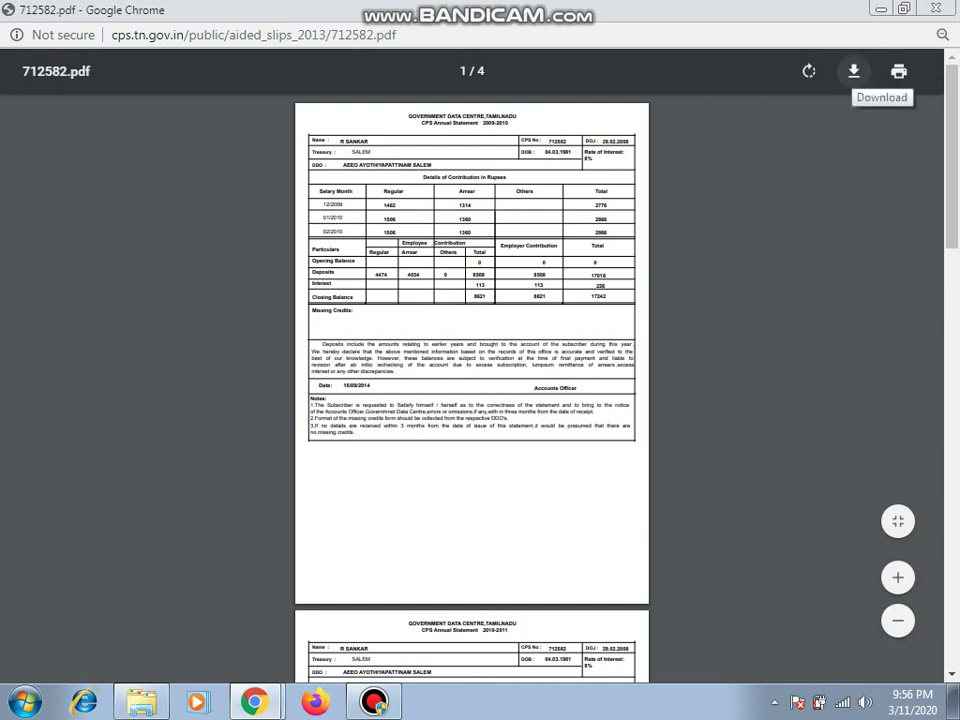
key(ctrl+plus)
click(861, 69)
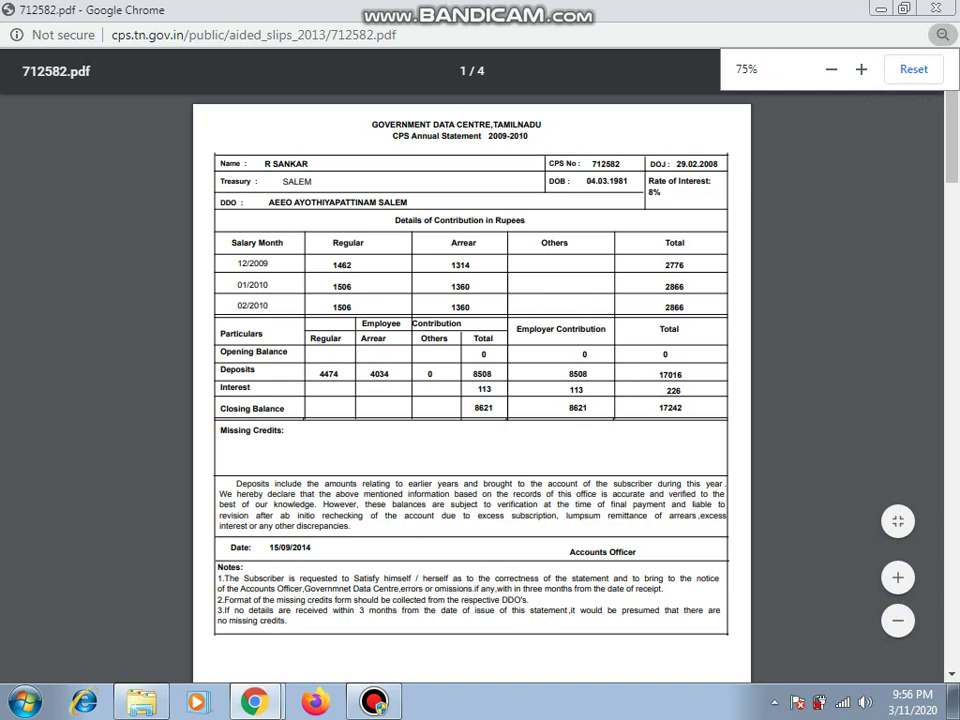
key(ctrl+minus)
key(ctrl+minus)
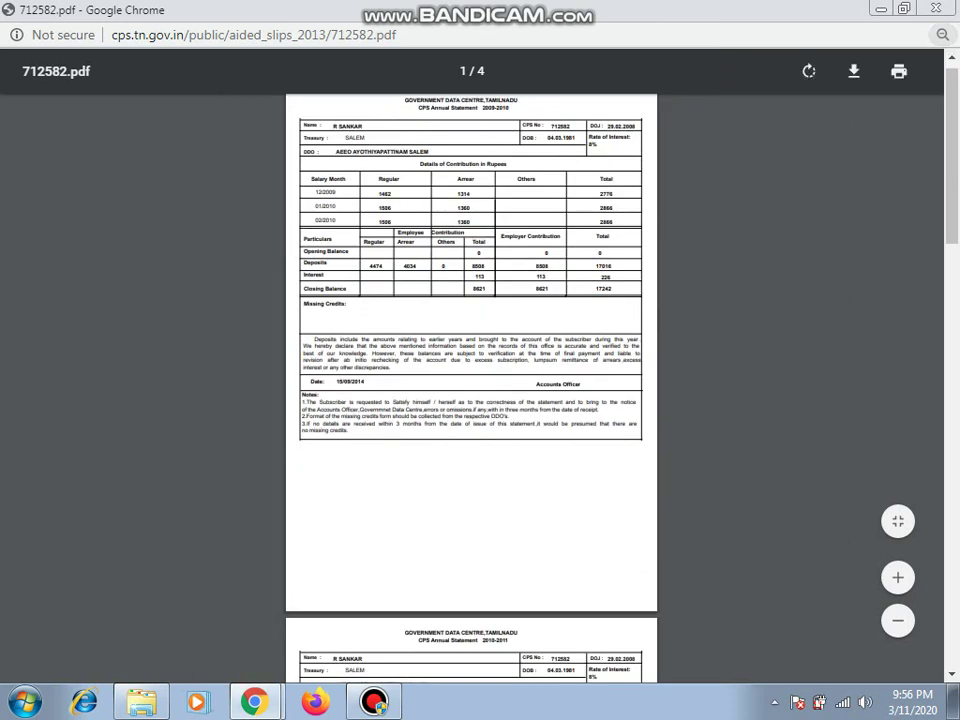
click(853, 71)
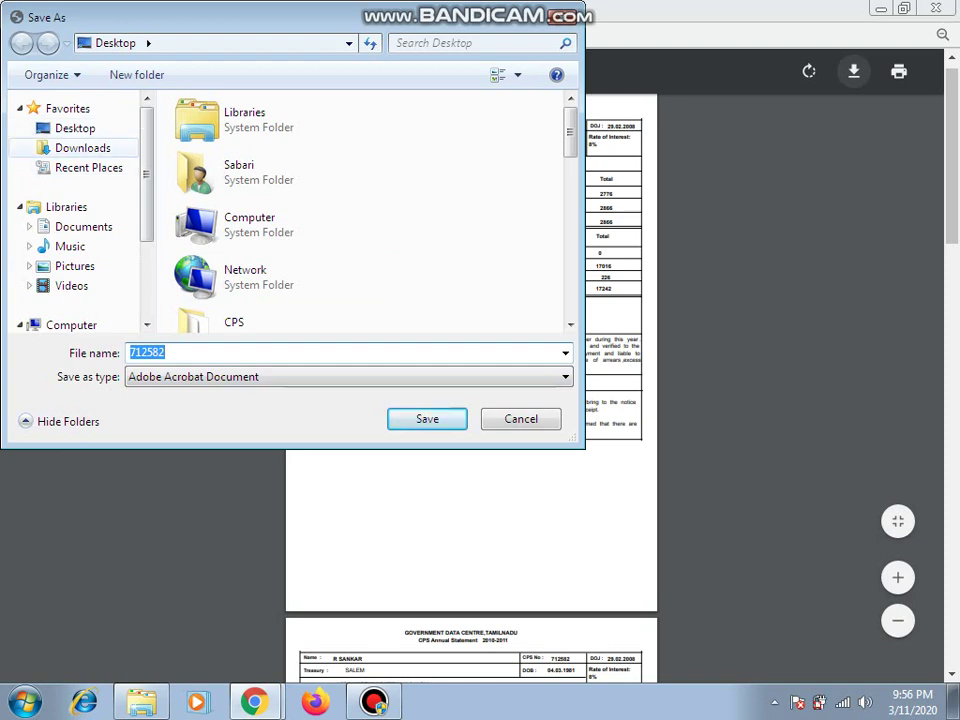
Step: Save the statement to the Desktop as '2009-2013 cps.pdf' and restore the PDF window
click(83, 147)
click(83, 226)
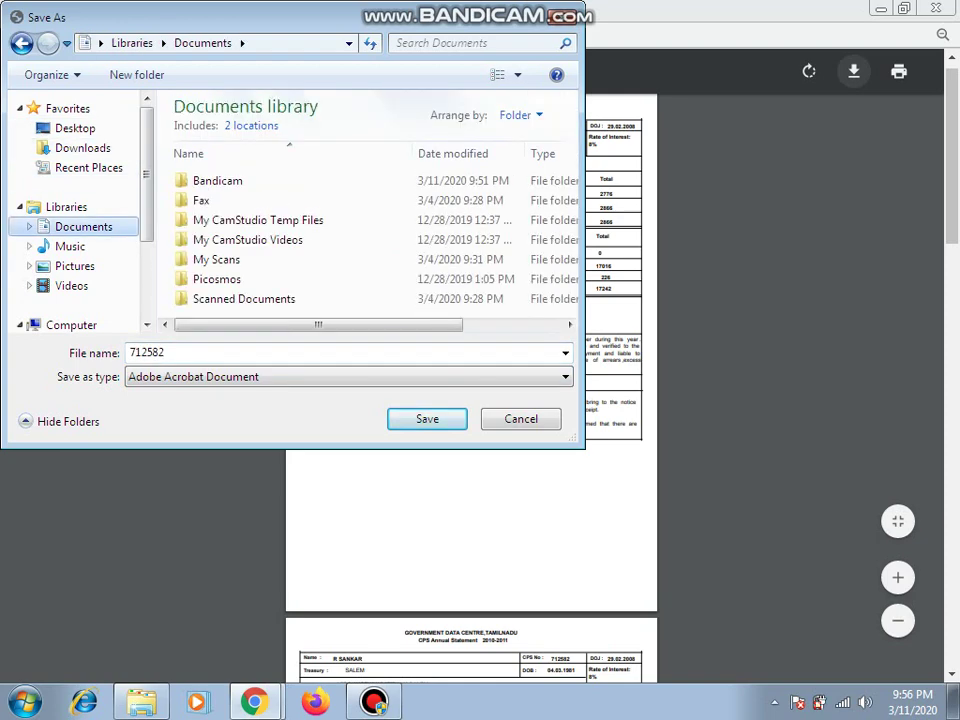
click(75, 128)
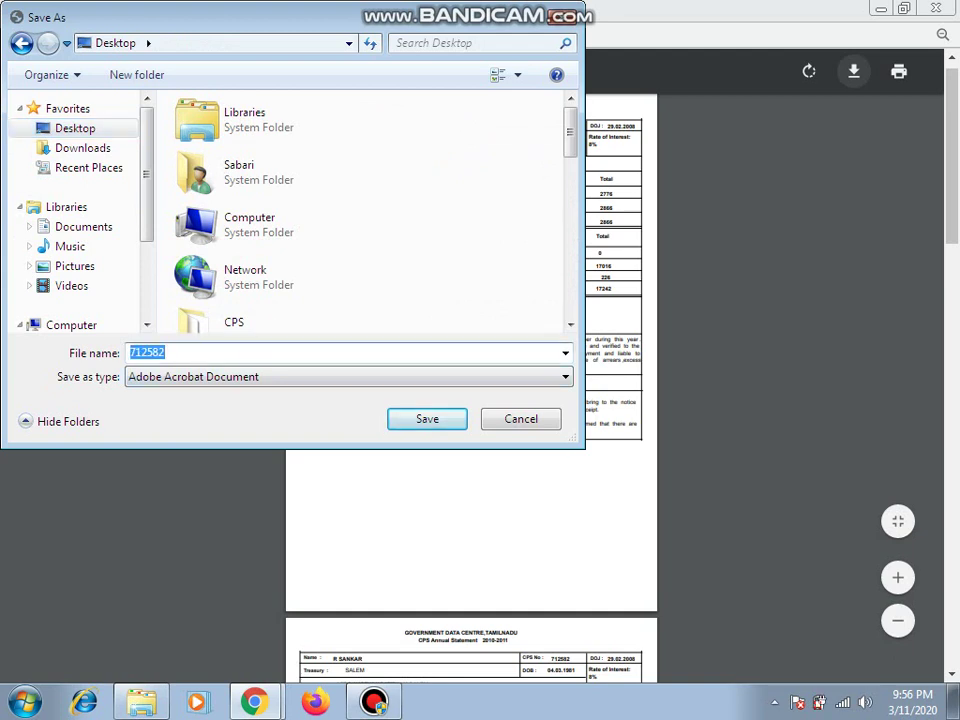
text(2008)
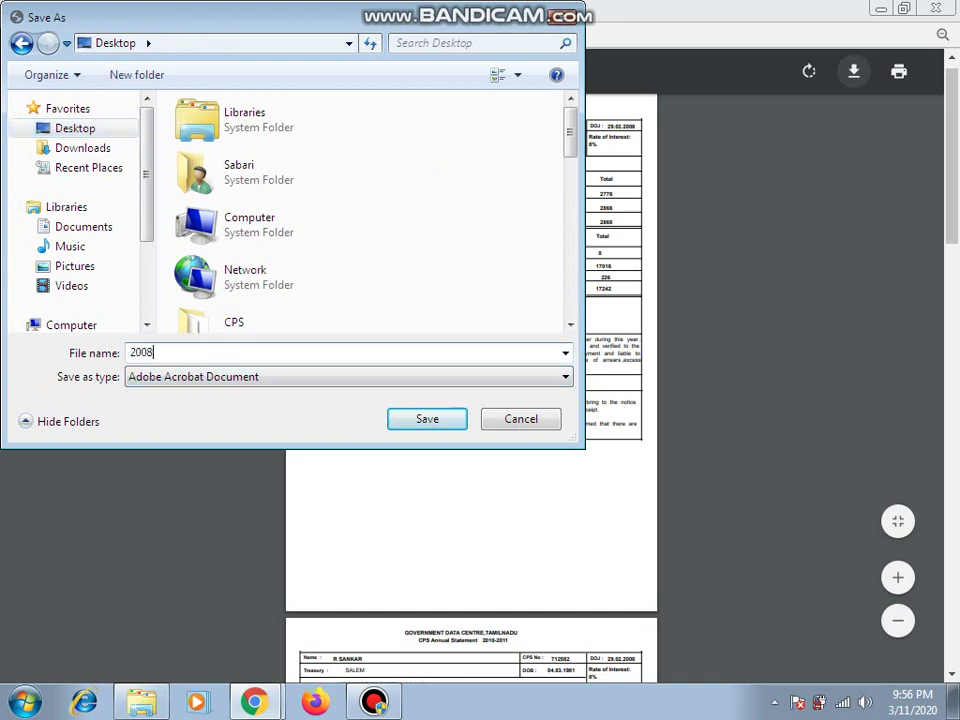
key(BackSpace)
text(9-2013 cps)
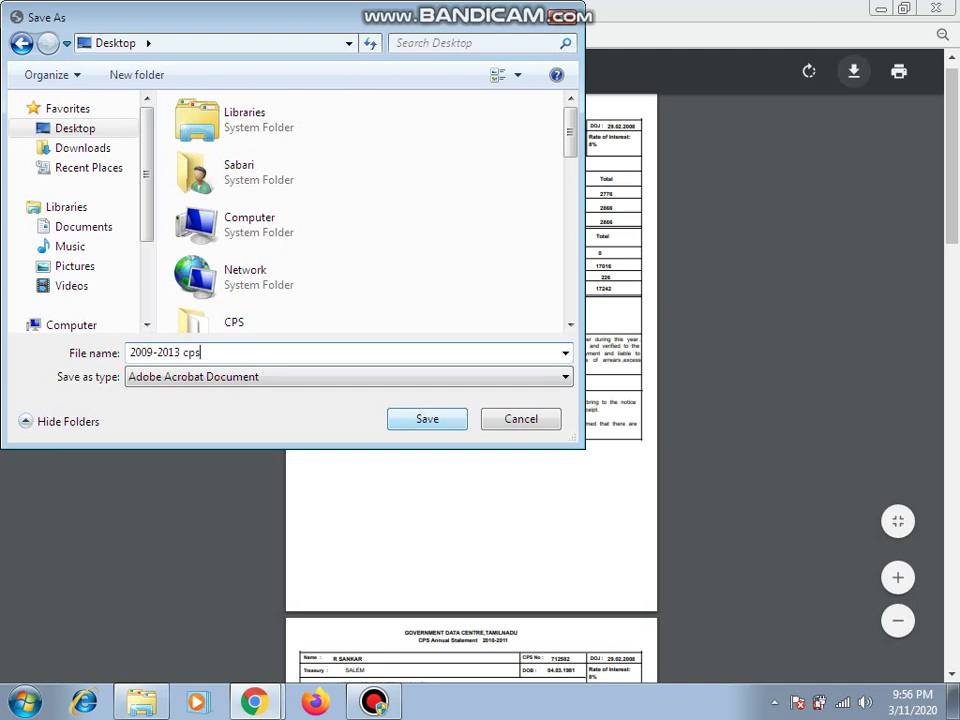
key(Return)
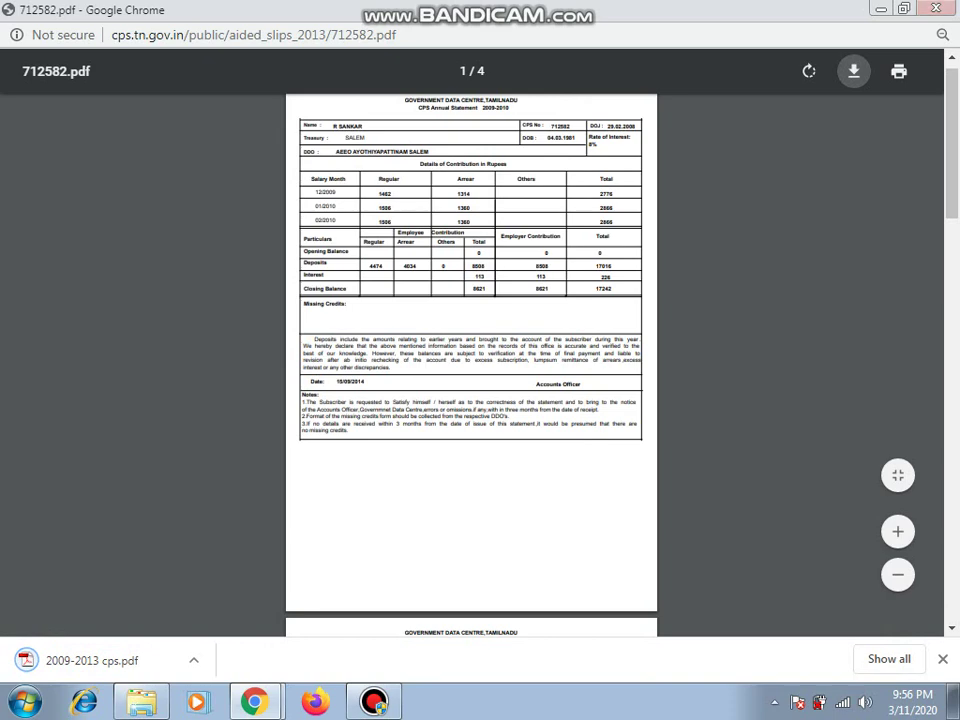
key(super+Down)
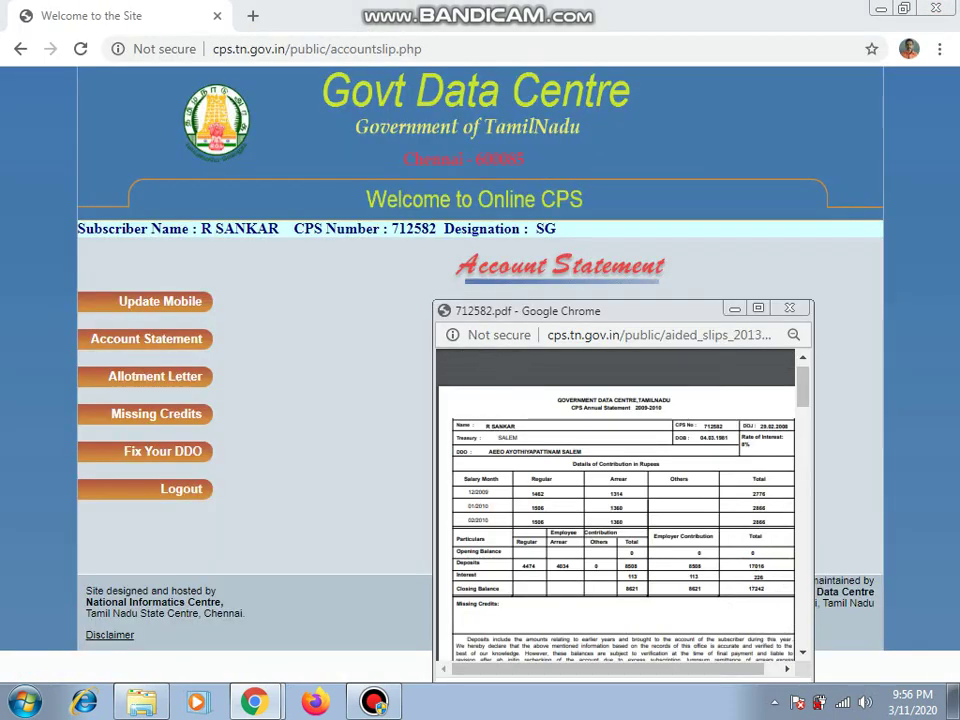
Step: Close the PDF window, fetch the 2013-2014 annual statement, and start downloading it
key(ctrl+w)
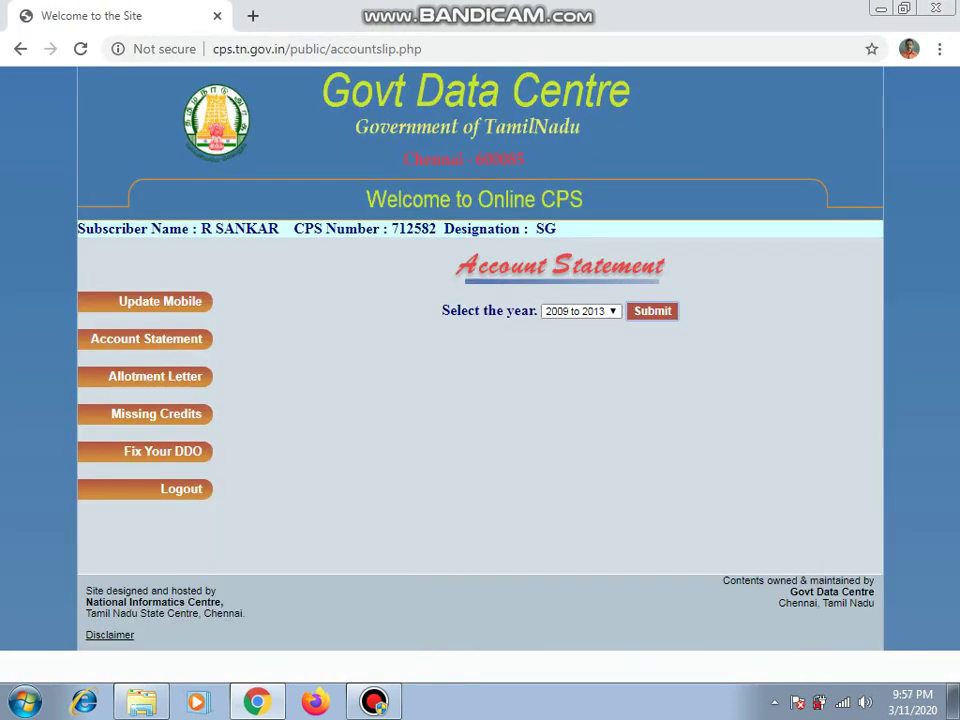
key(alt+Down)
key(Down)
key(Down)
key(Down)
key(Down)
key(Down)
key(Down)
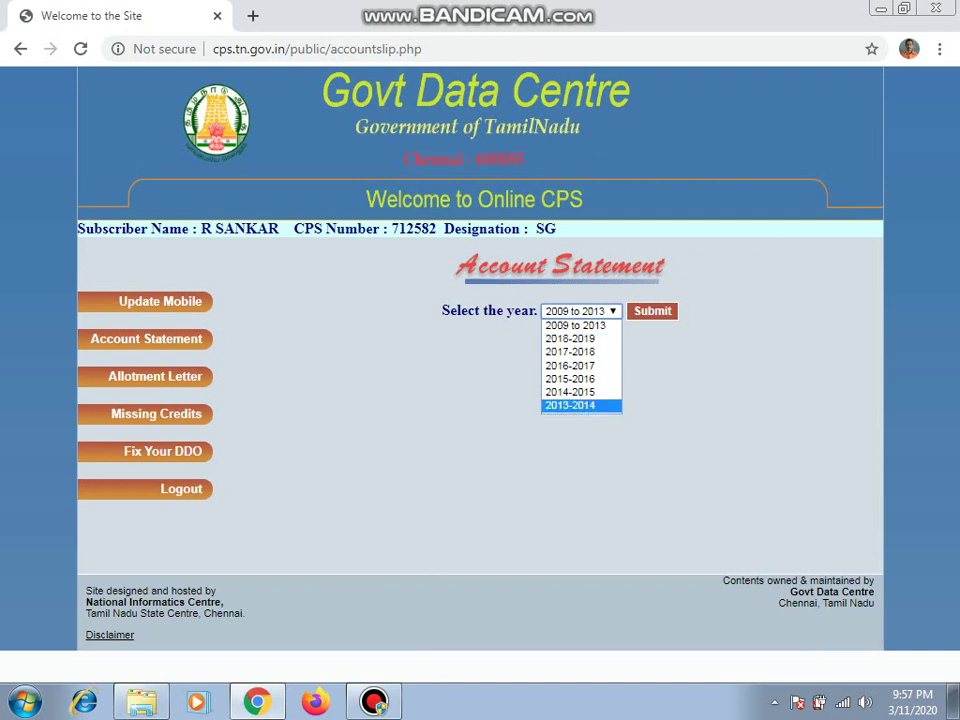
key(Return)
key(Tab)
key(Return)
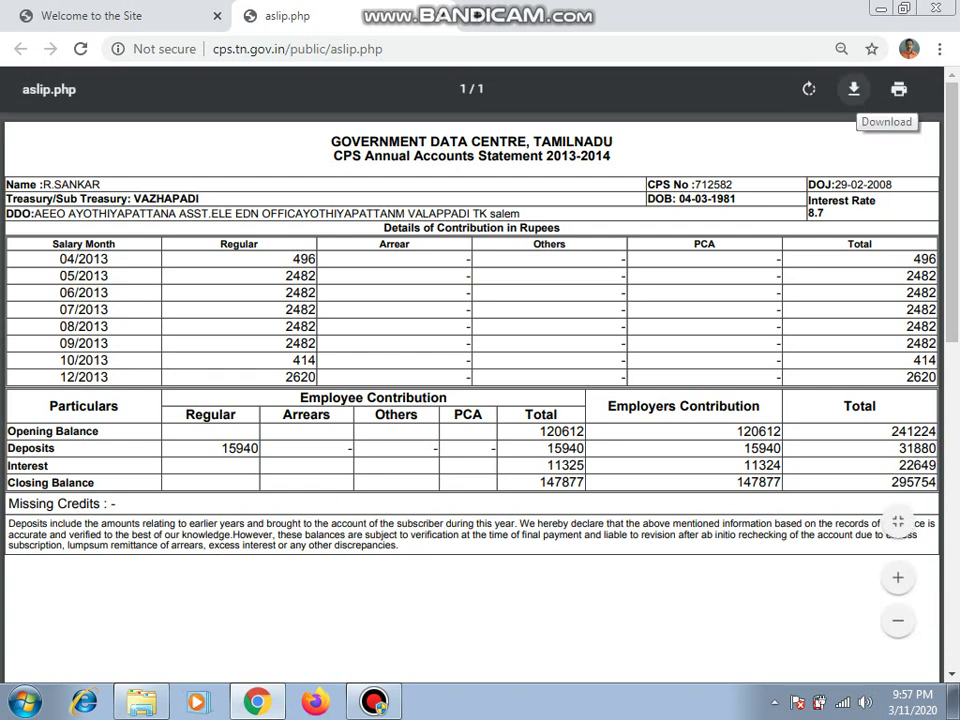
click(853, 90)
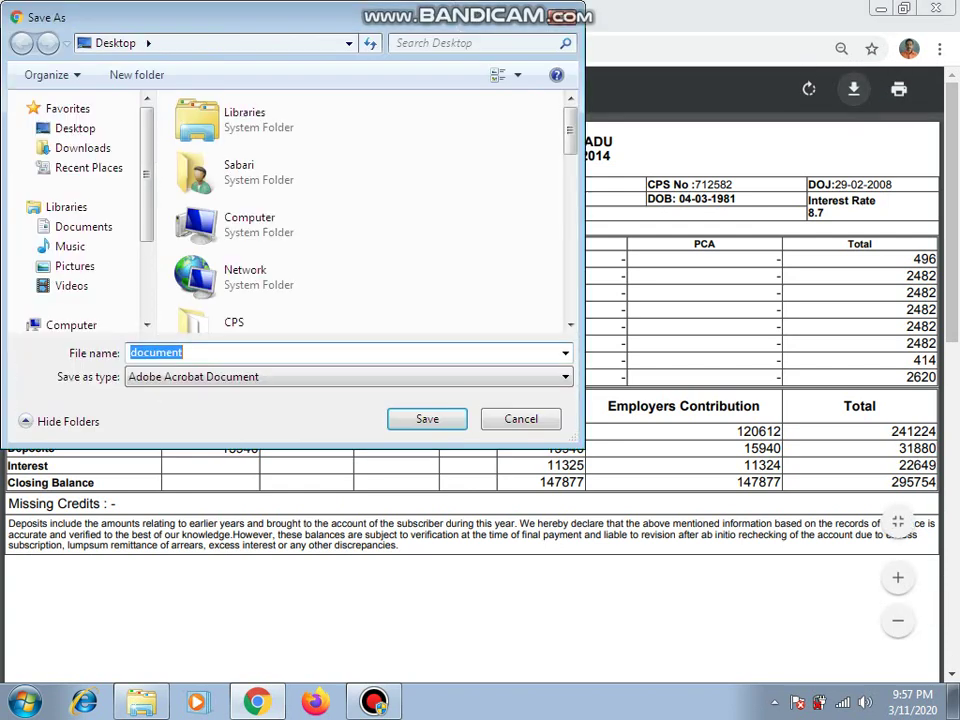
Step: Save the 2013-2014 statement under the file name '2013-2014 cps'
text(20)
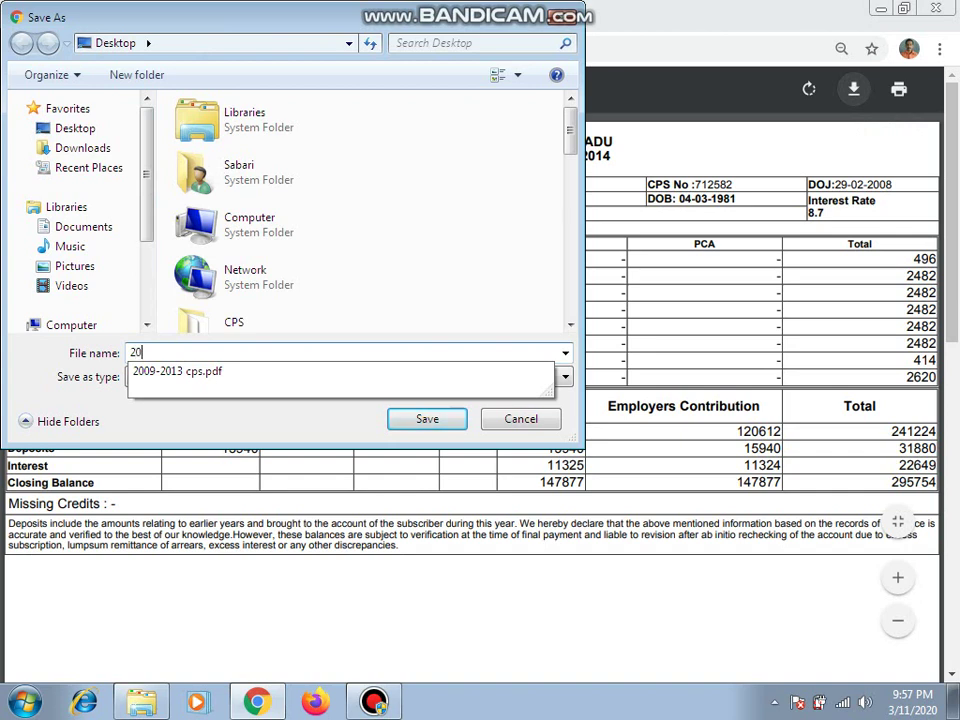
text(13-2)
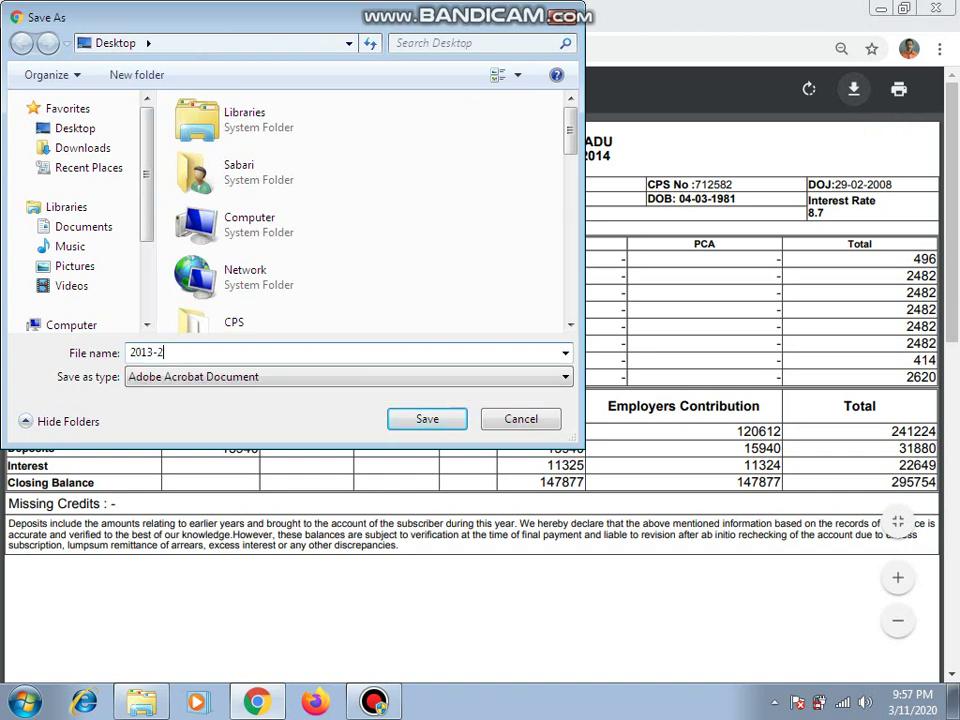
text(014 cps)
key(Return)
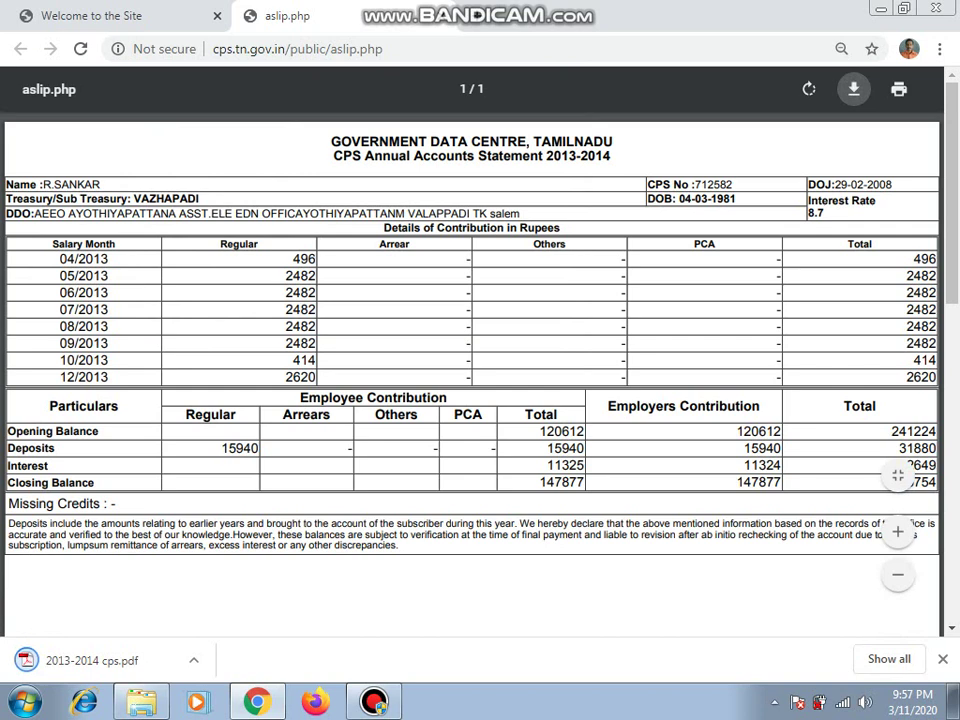
Step: Close the 2013-2014 statement and print the 2014-2015 annual statement
click(334, 16)
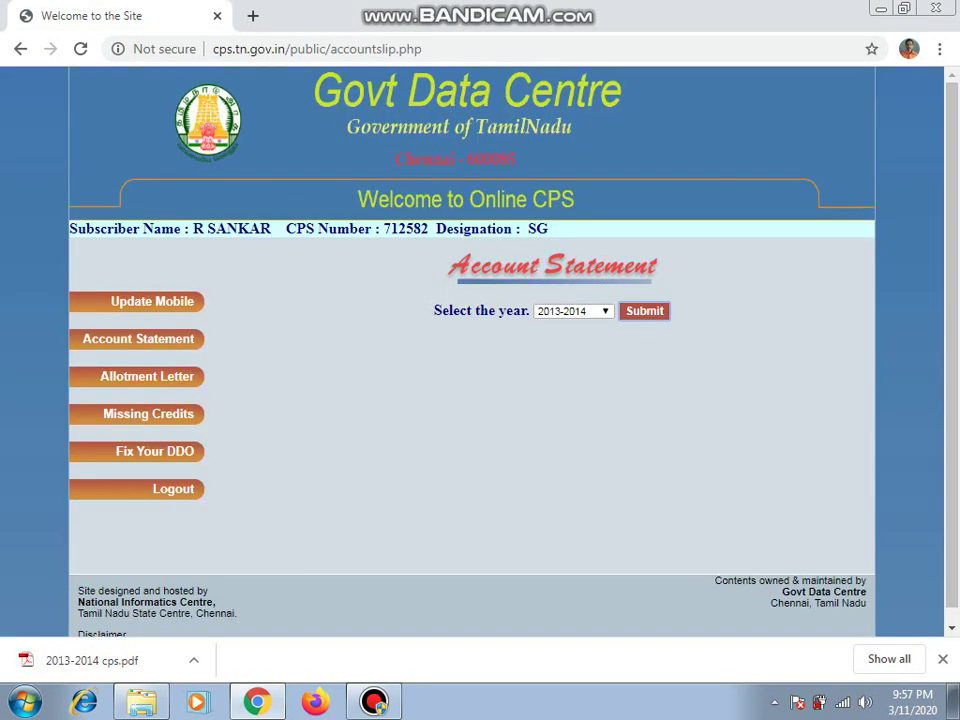
click(572, 311)
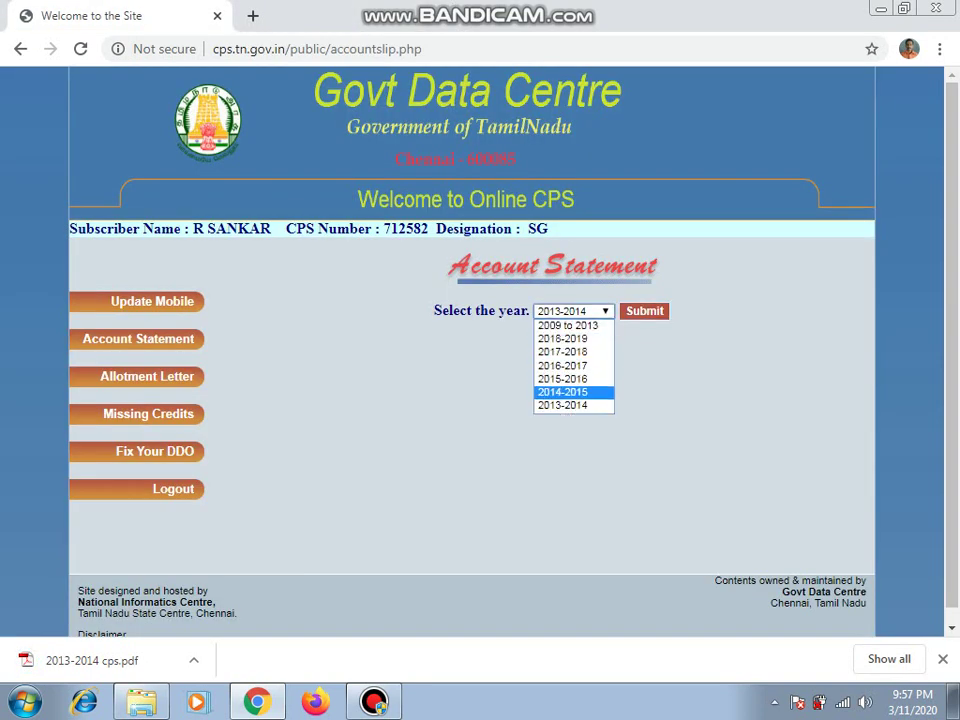
key(Return)
click(644, 311)
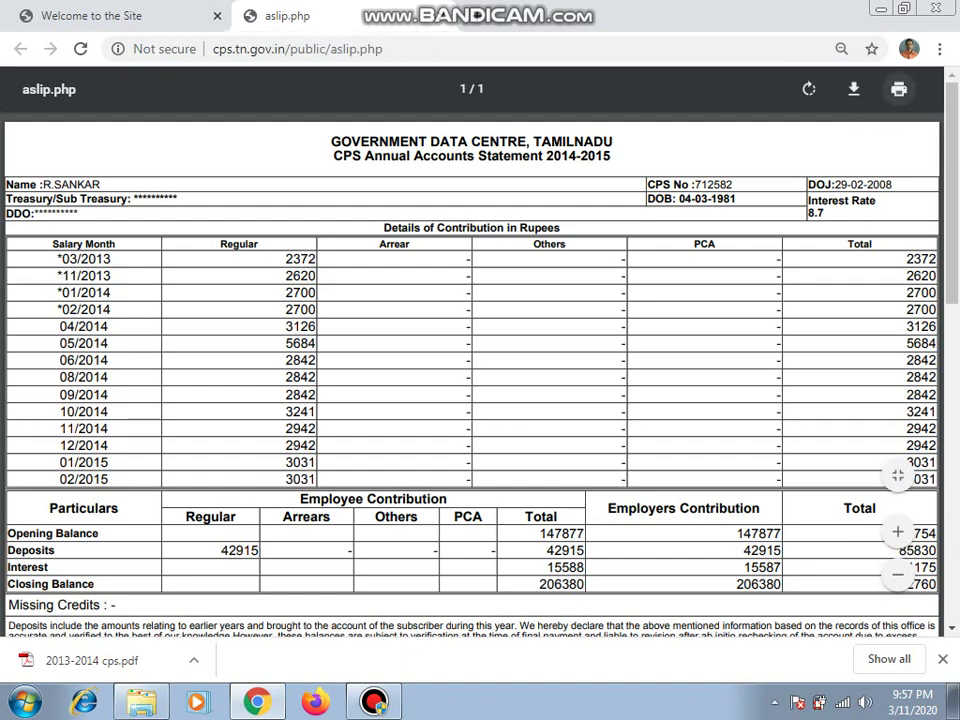
click(898, 89)
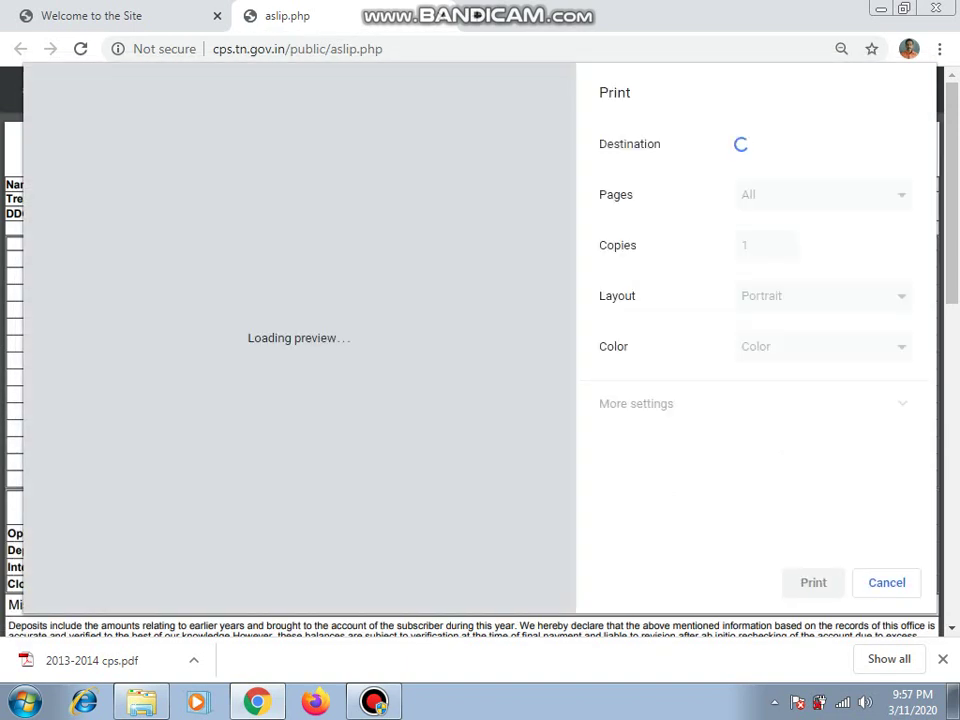
Step: Set the print destination to Save as PDF, then cancel the file save
click(823, 144)
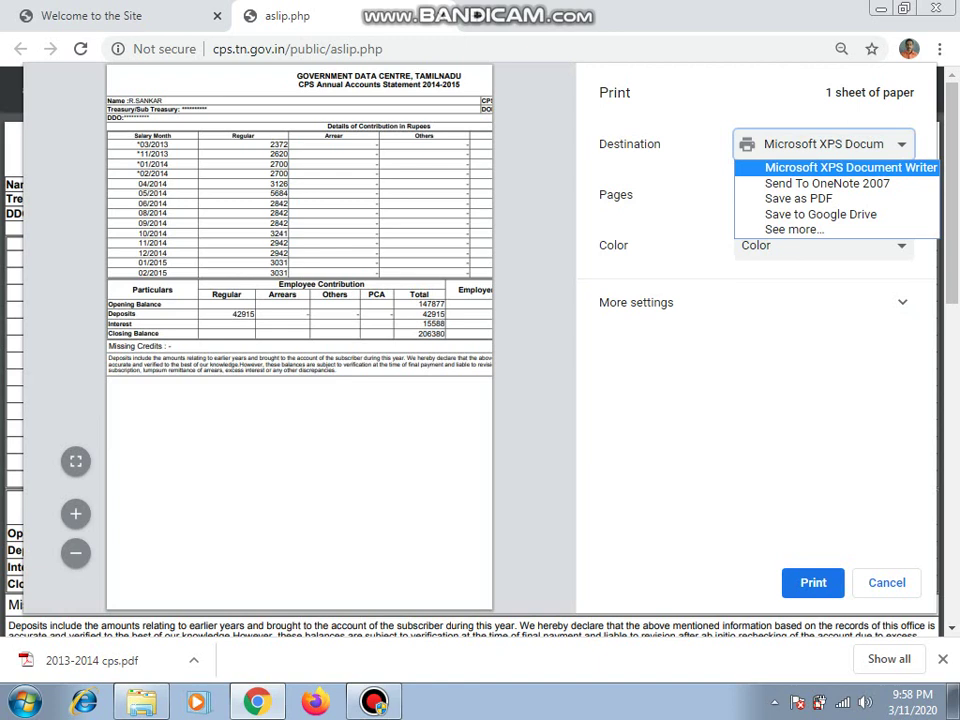
key(Up)
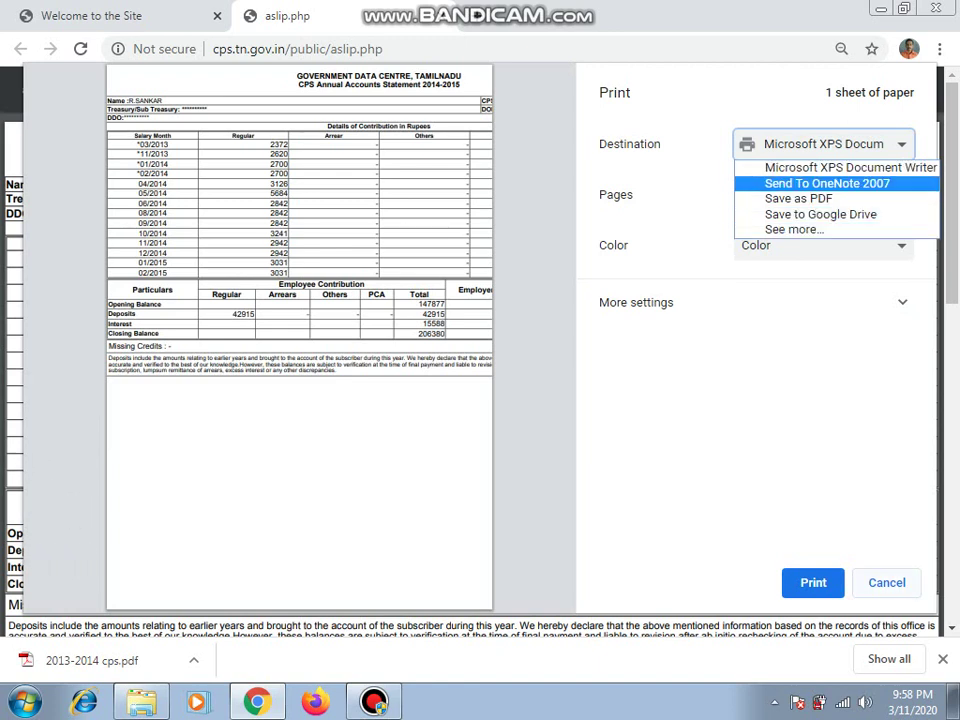
key(Down)
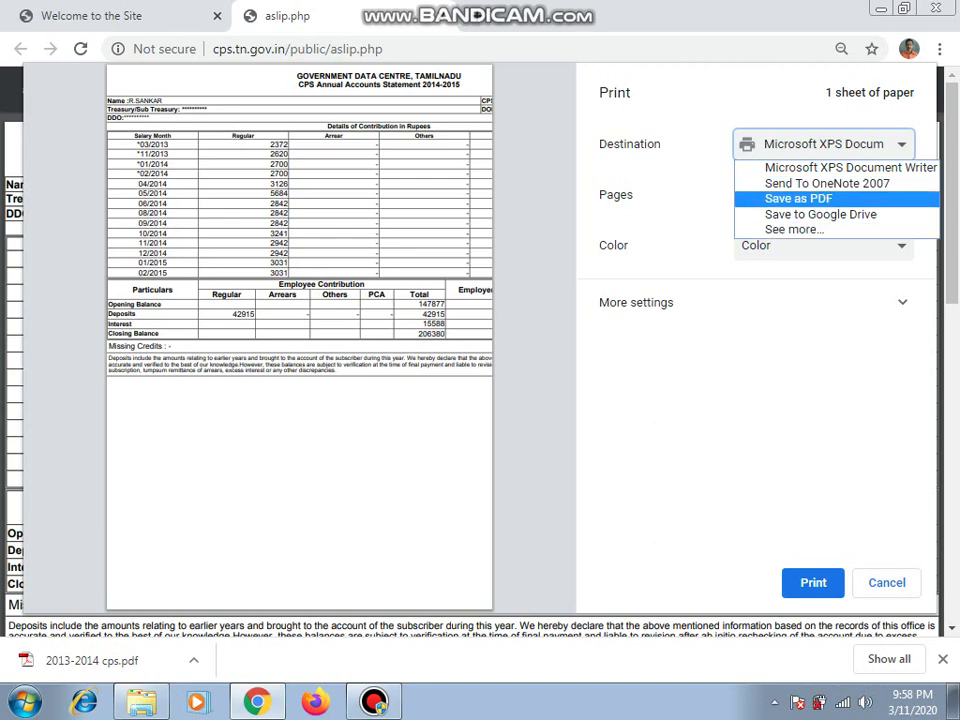
key(Return)
key(Return)
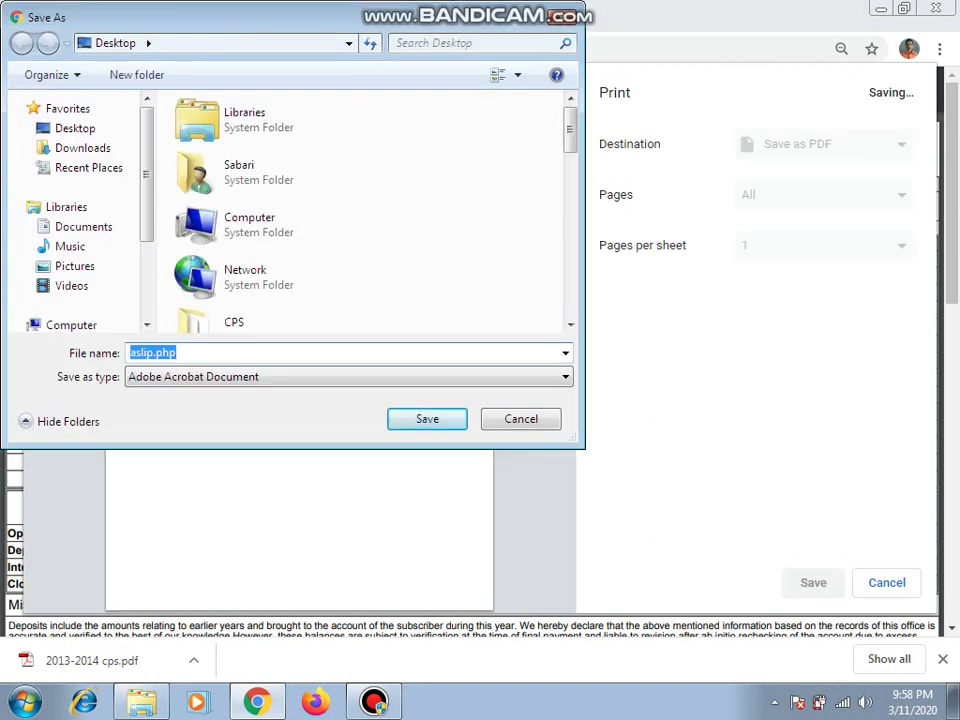
key(Escape)
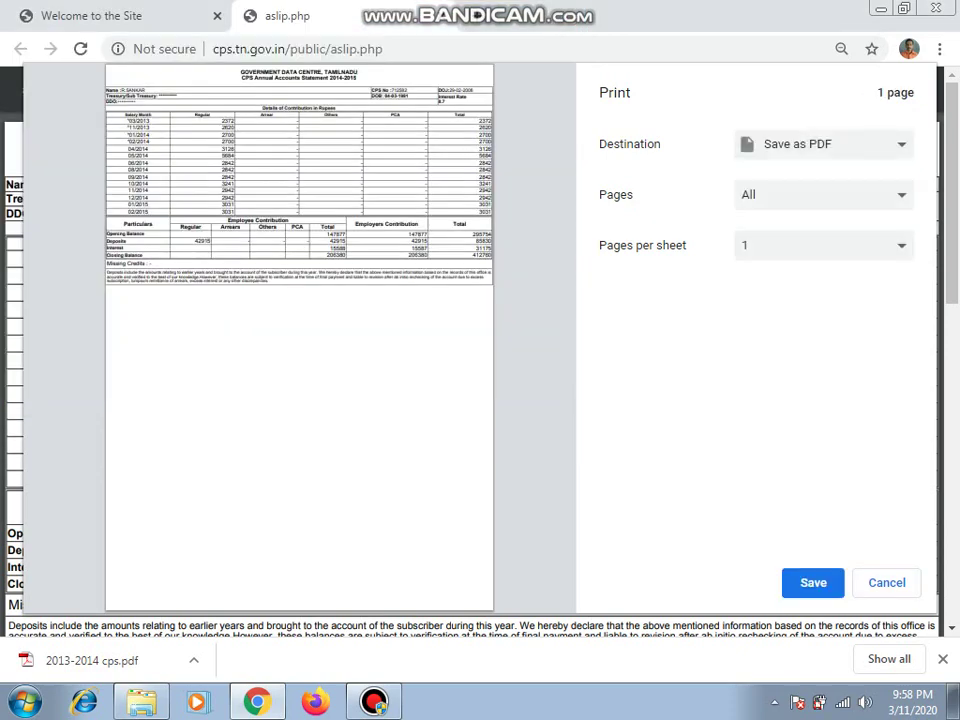
Step: Close the print window unsaved and close the 2014-2015 statement tab
key(alt+Down)
key(Up)
key(Up)
key(Down)
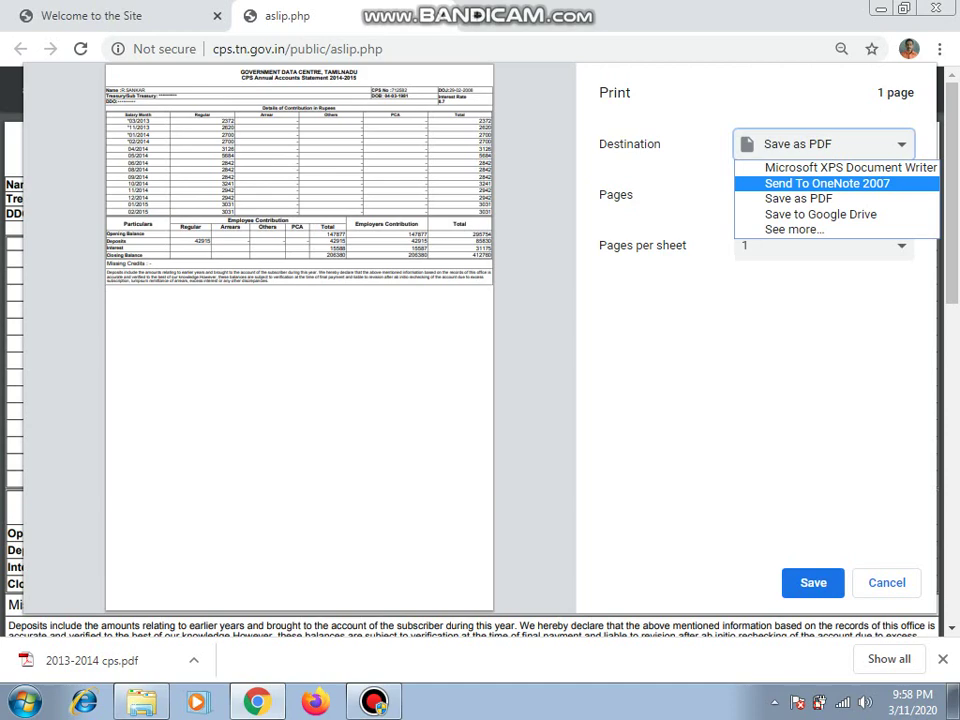
key(Down)
key(Down)
key(Down)
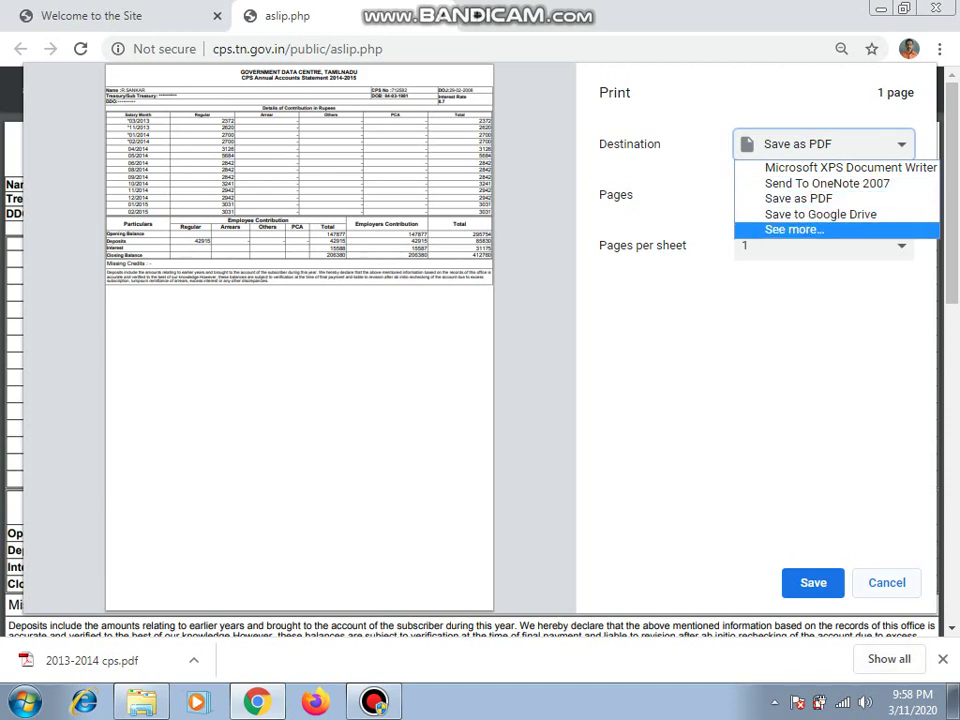
key(Escape)
key(Escape)
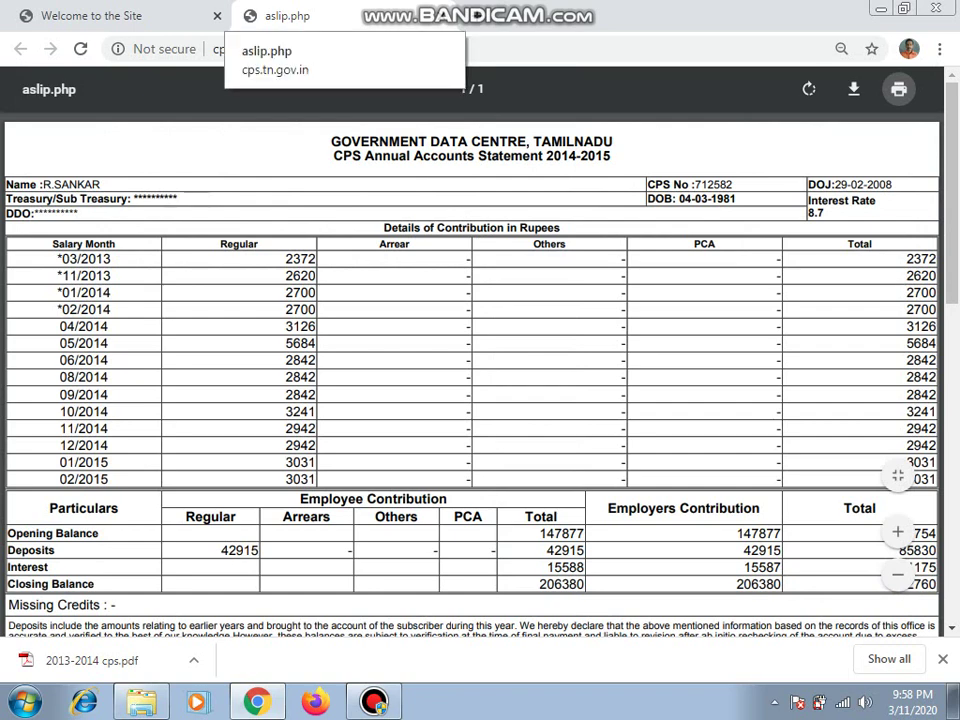
key(ctrl+w)
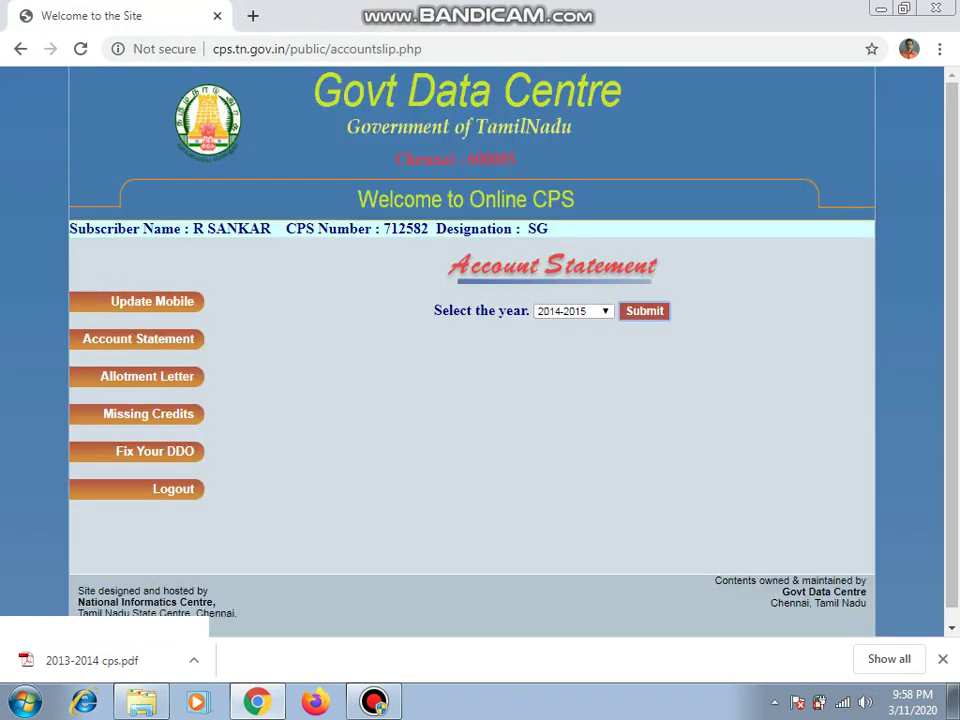
click(147, 376)
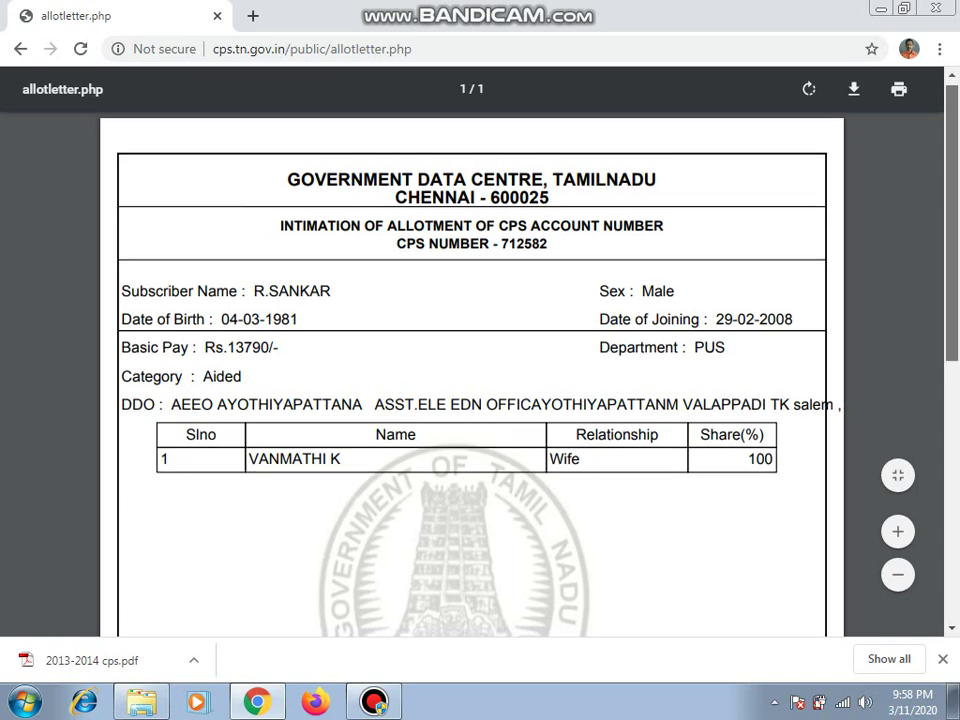
scroll(470, 380, down, 1)
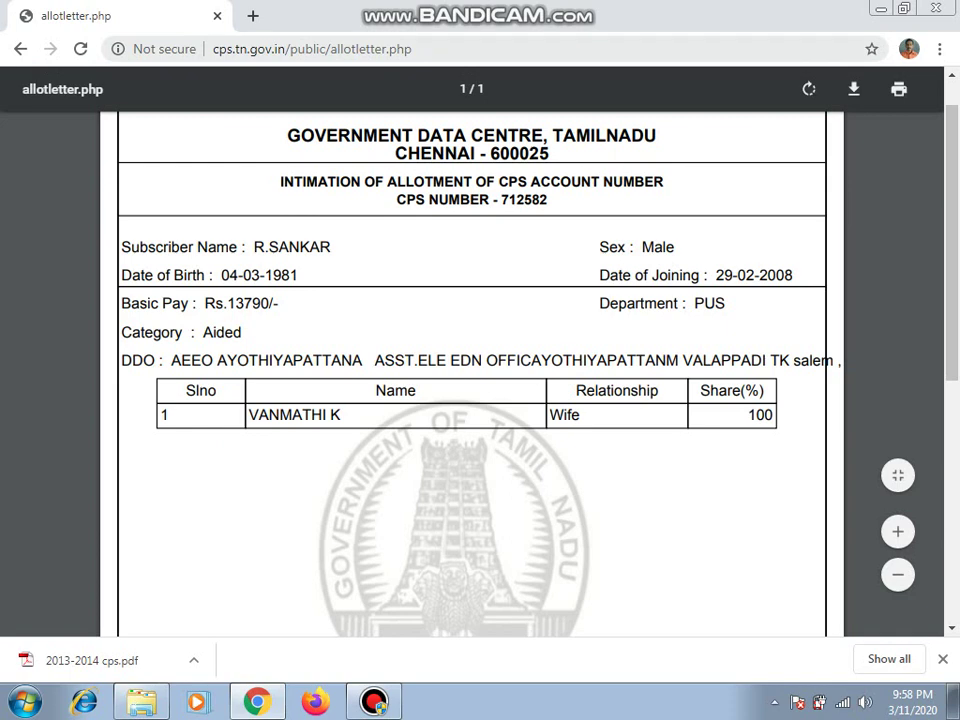
key(F5)
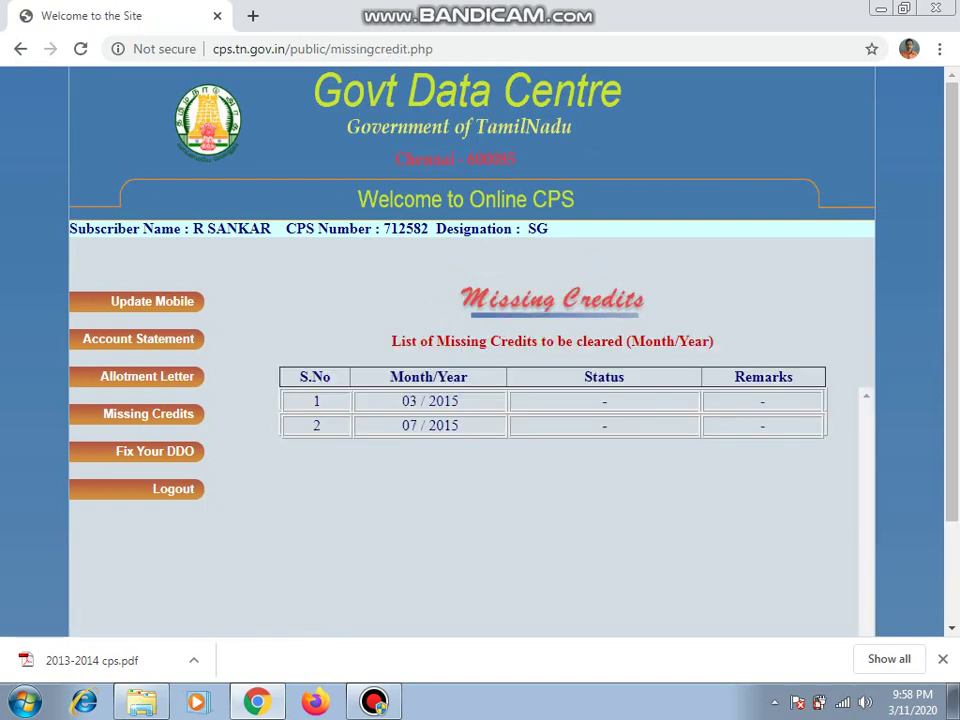
Step: Scroll down to view the 03/2015 and 07/2015 missing credits list
scroll(480, 400, down, 2)
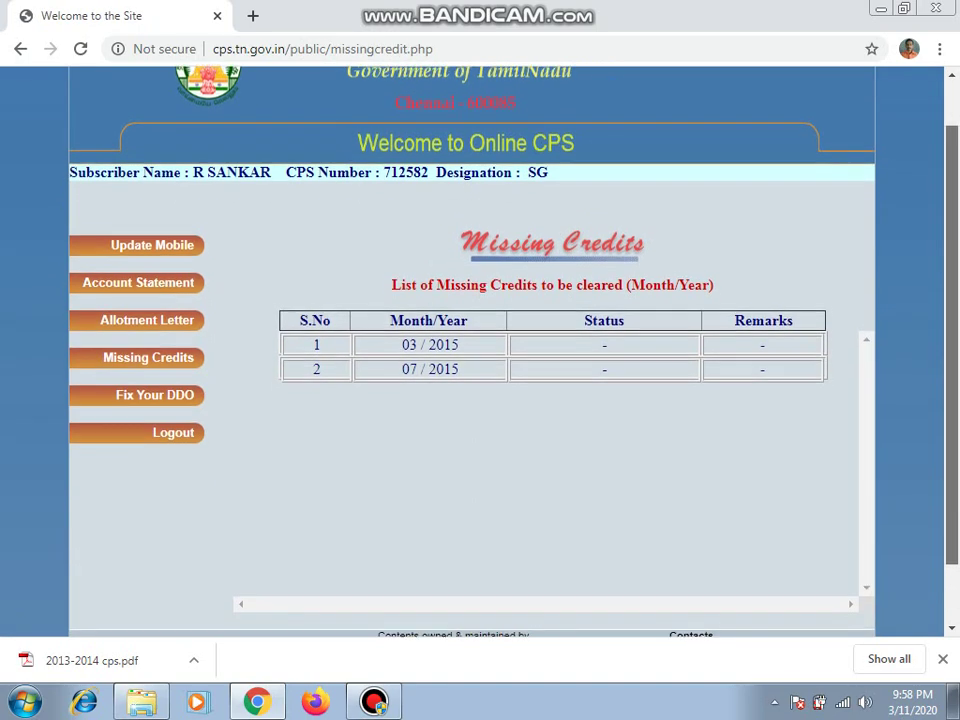